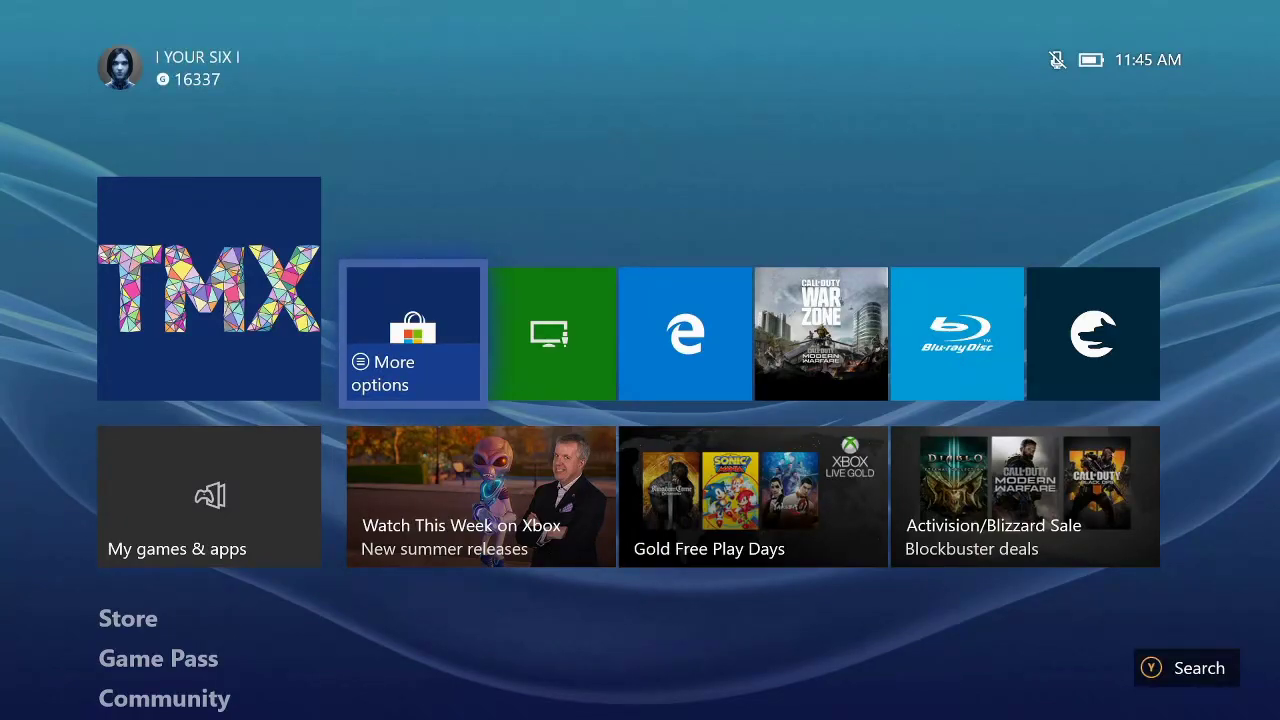
Open the Microsoft Store from the Xbox guide
{"action": "key", "text": "super"}
{"action": "key", "text": "Down"}
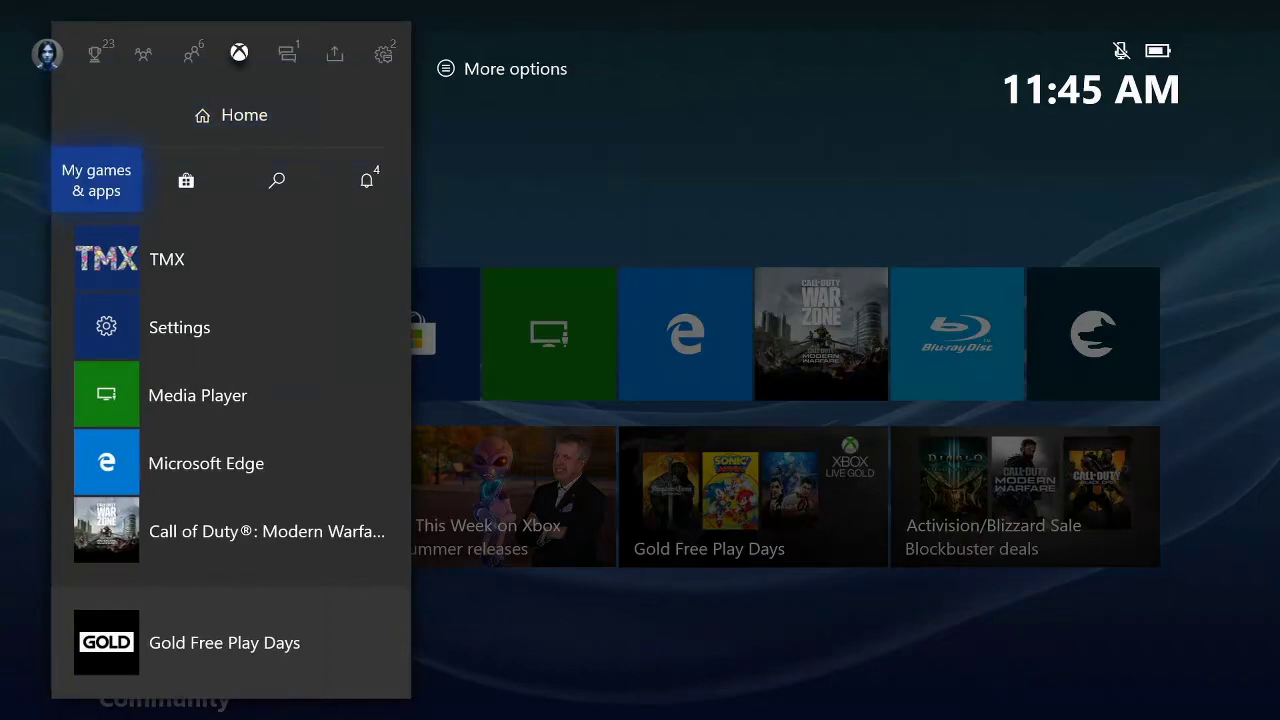
{"action": "key", "text": "Right"}
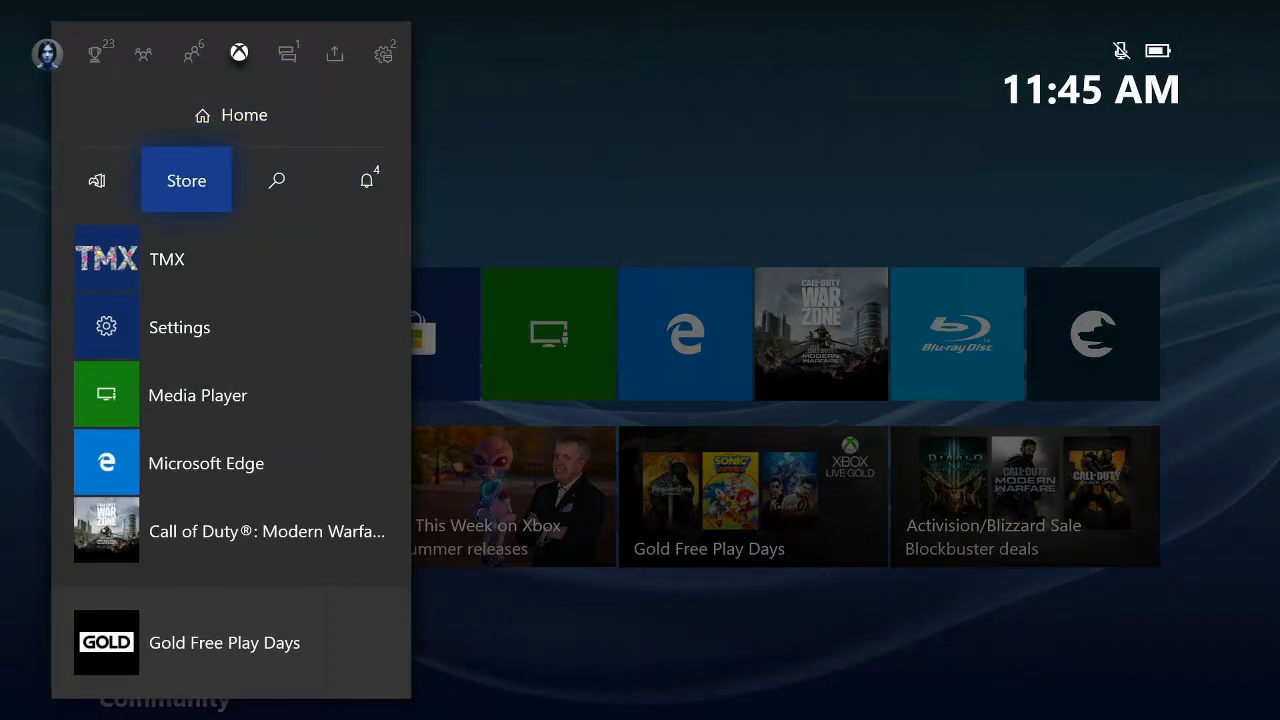
{"action": "key", "text": "Return"}
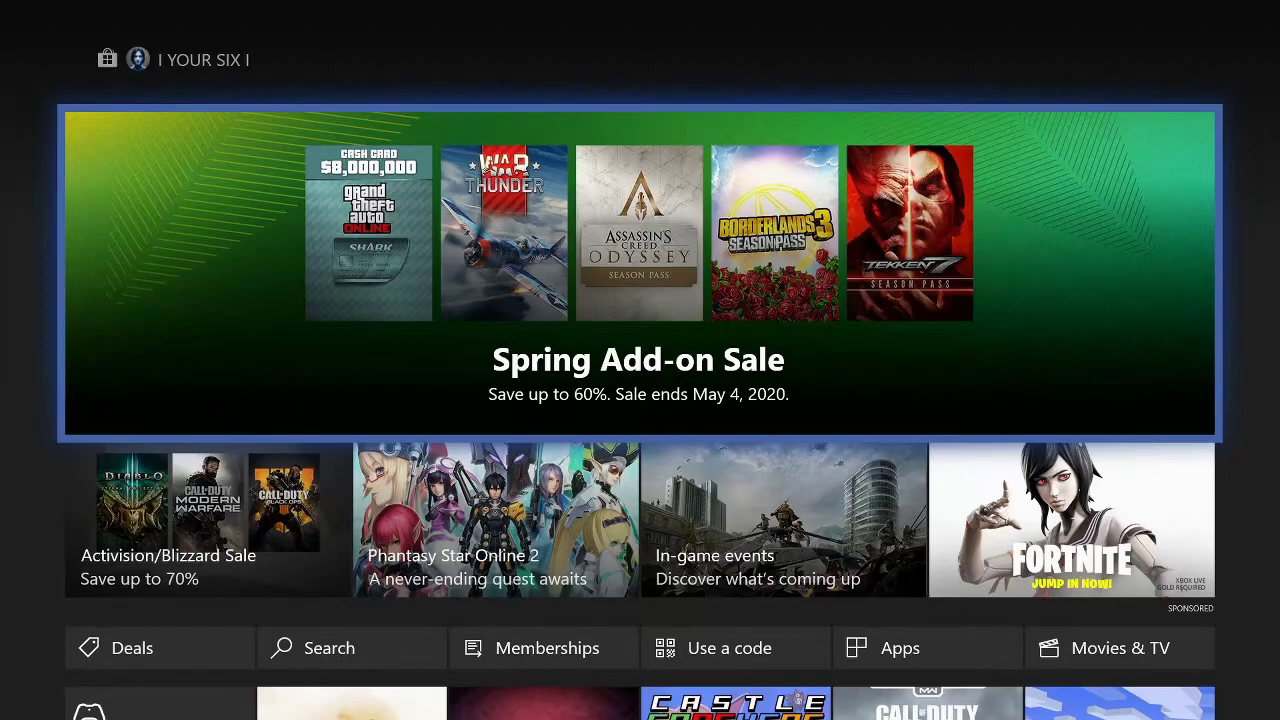
Search the Store for 'tmx' using the on-screen keyboard
{"action": "key", "text": "Down"}
{"action": "key", "text": "Down"}
{"action": "key", "text": "Right"}
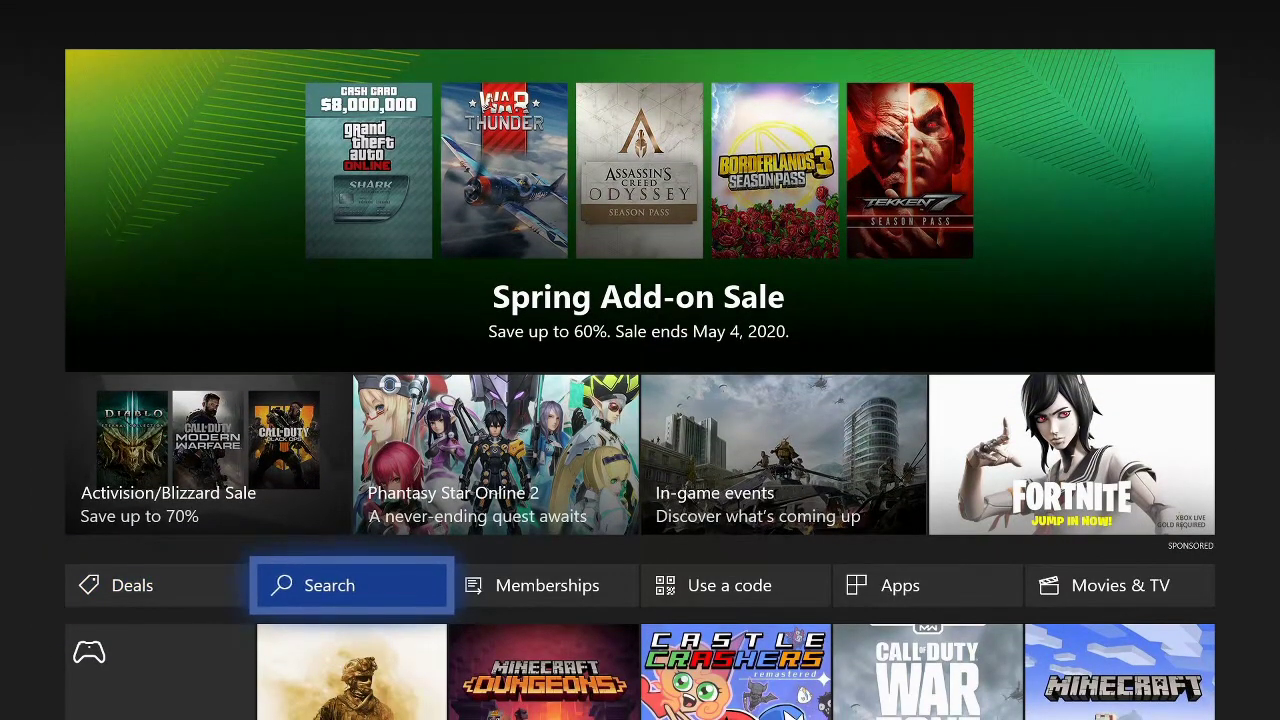
{"action": "key", "text": "Return"}
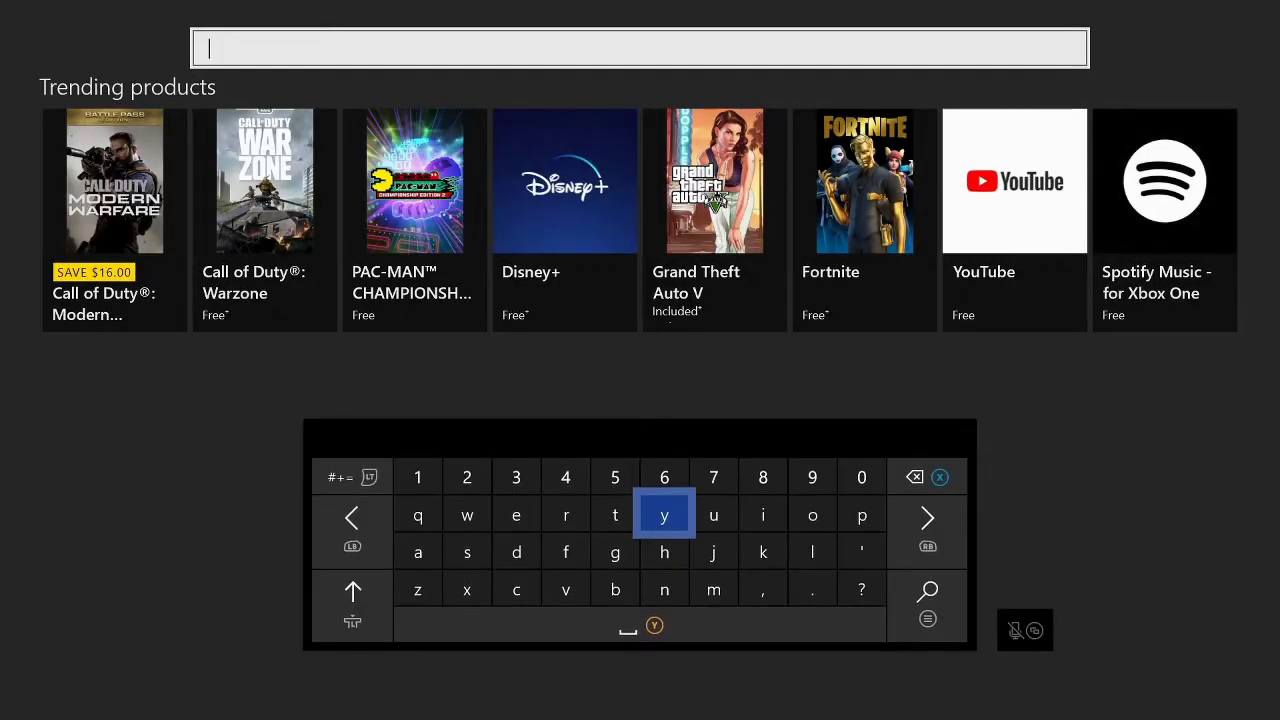
{"action": "key", "text": "Left"}
{"action": "key", "text": "Return"}
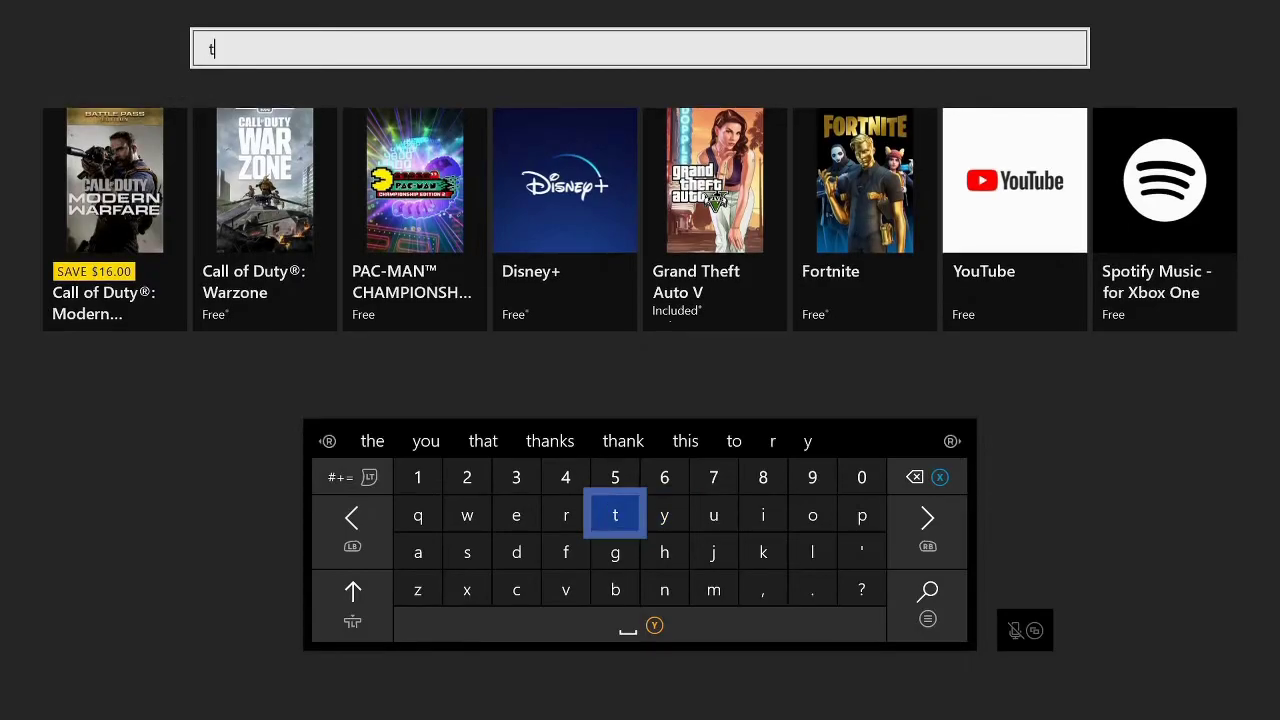
{"action": "key", "text": "Right"}
{"action": "key", "text": "Right"}
{"action": "key", "text": "Down"}
{"action": "key", "text": "Down"}
{"action": "key", "text": "Return"}
{"action": "key", "text": "Left"}
{"action": "key", "text": "Left"}
{"action": "key", "text": "Left"}
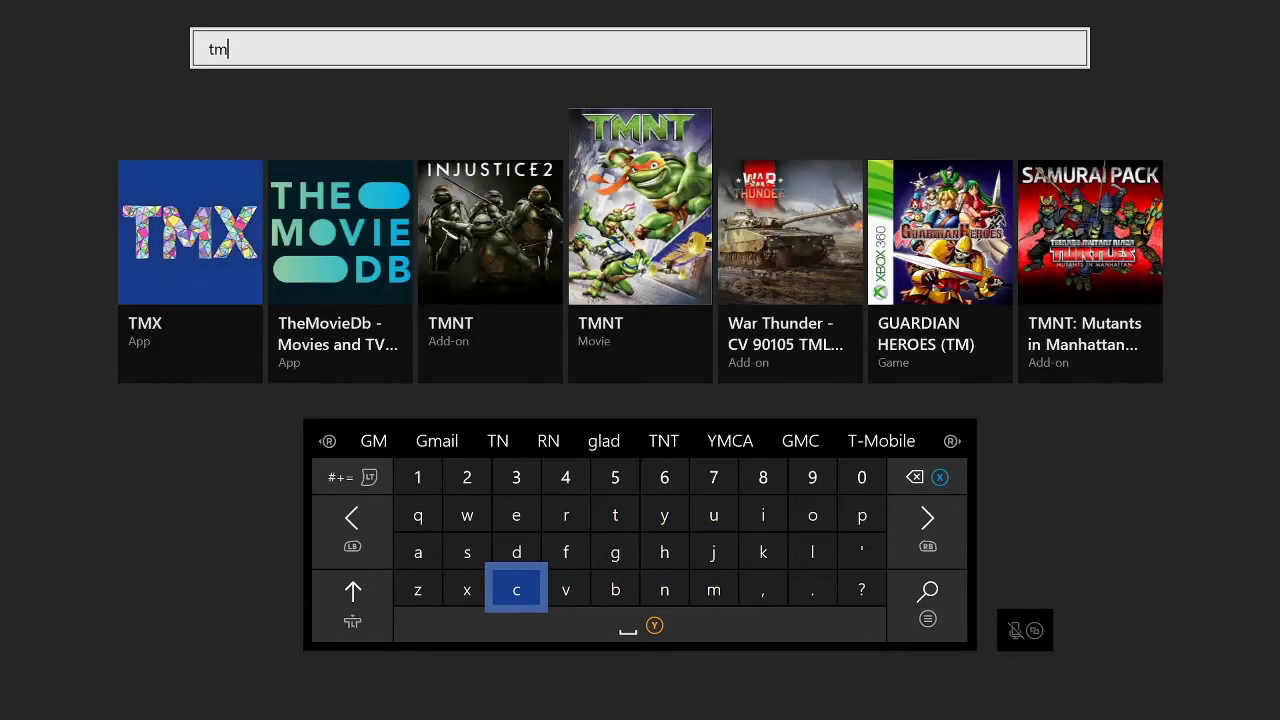
{"action": "key", "text": "Left"}
{"action": "key", "text": "Return"}
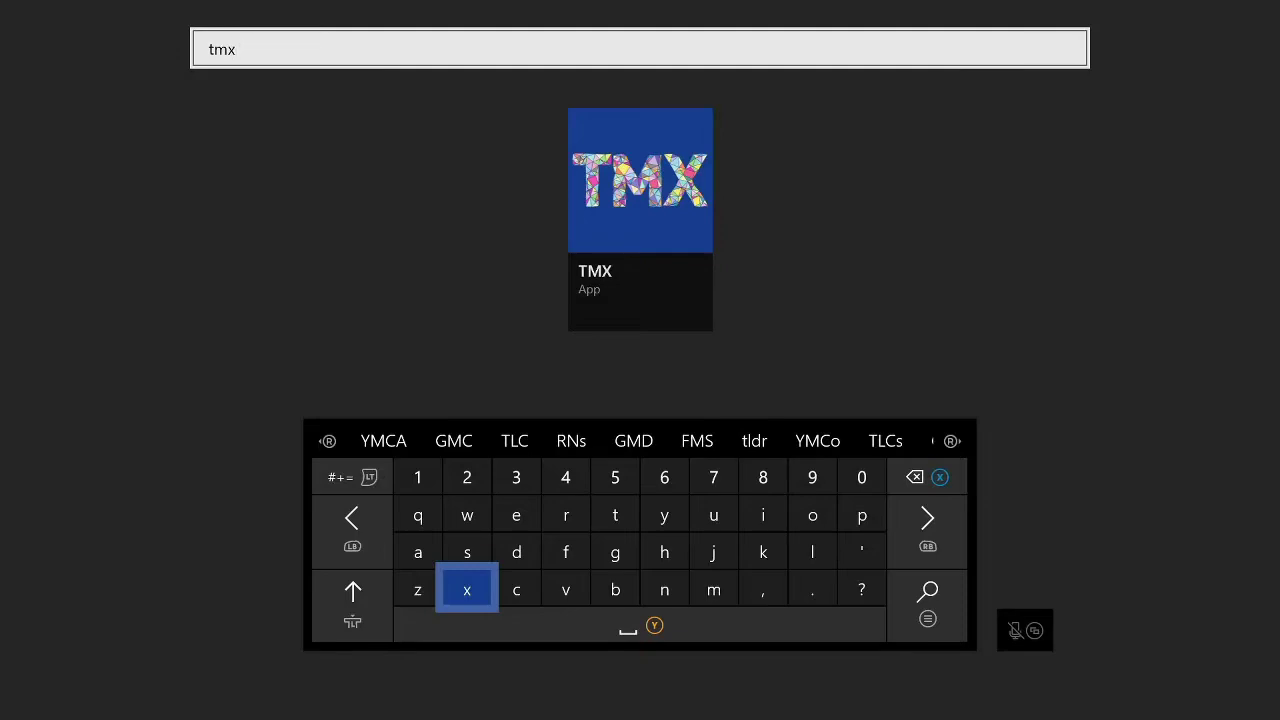
{"action": "key", "text": "Escape"}
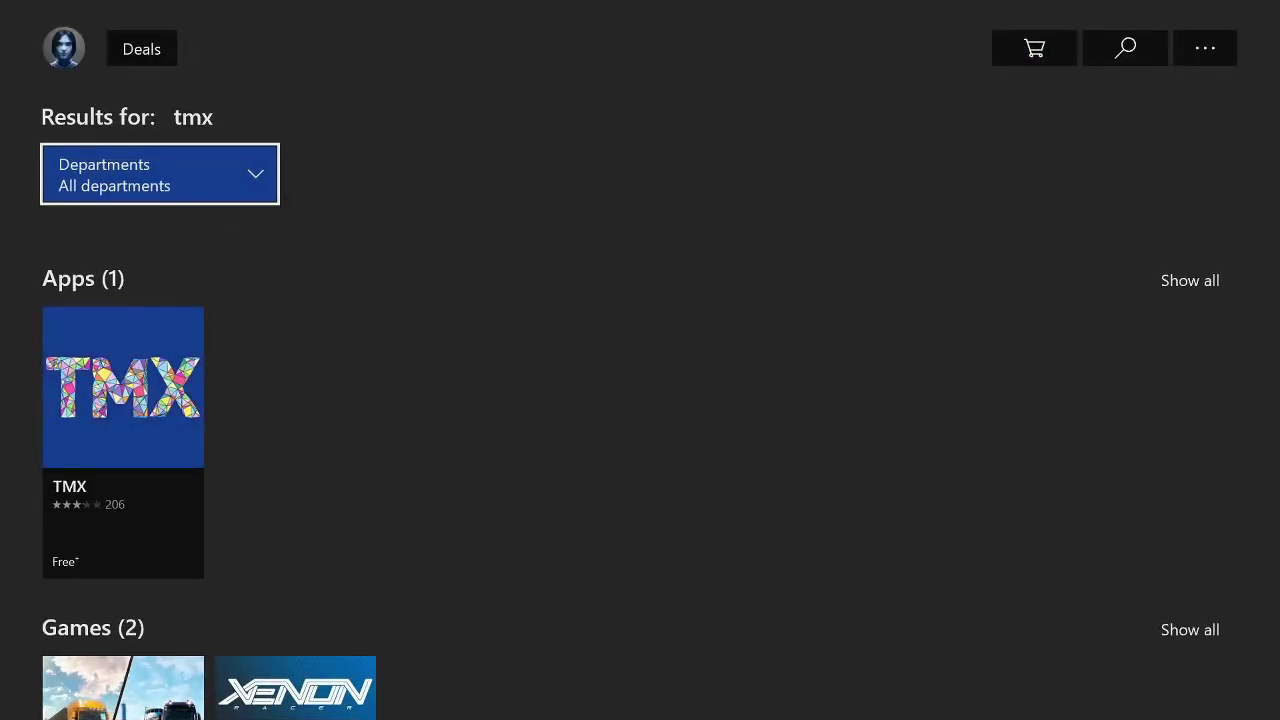
Open the free TMX app's Store page from the results and launch it
{"action": "key", "text": "Down"}
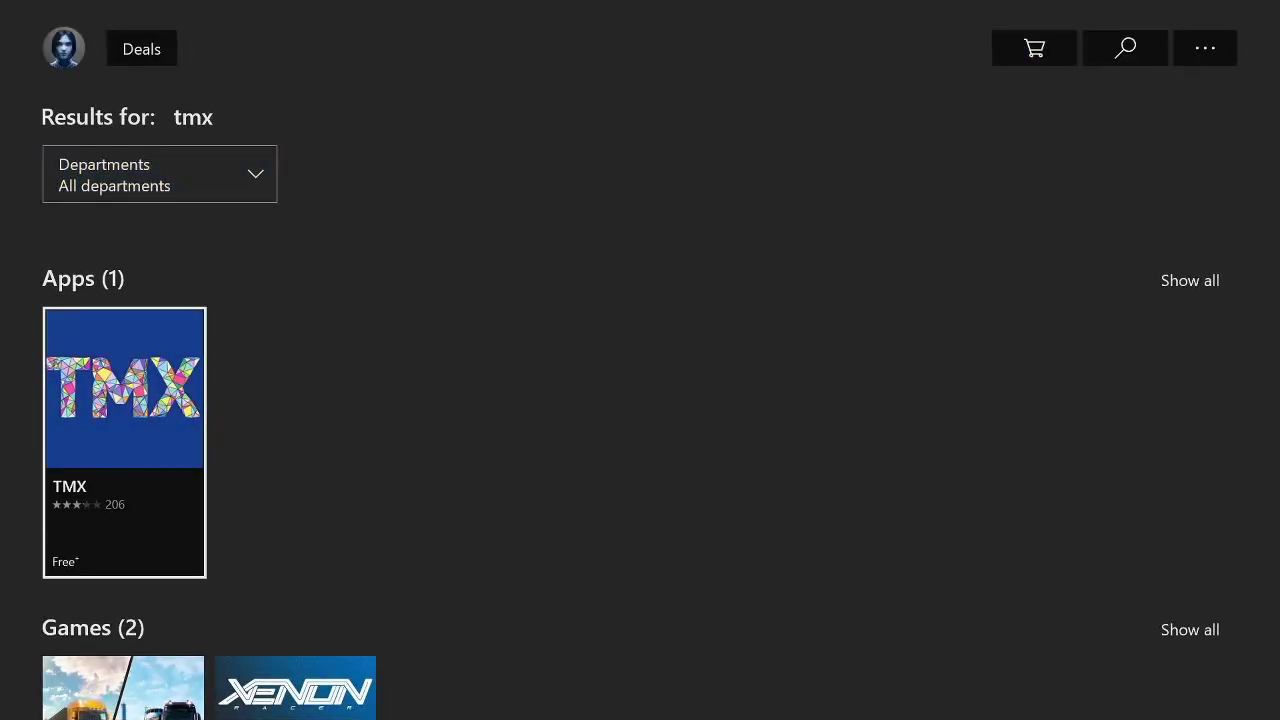
{"action": "key", "text": "Return"}
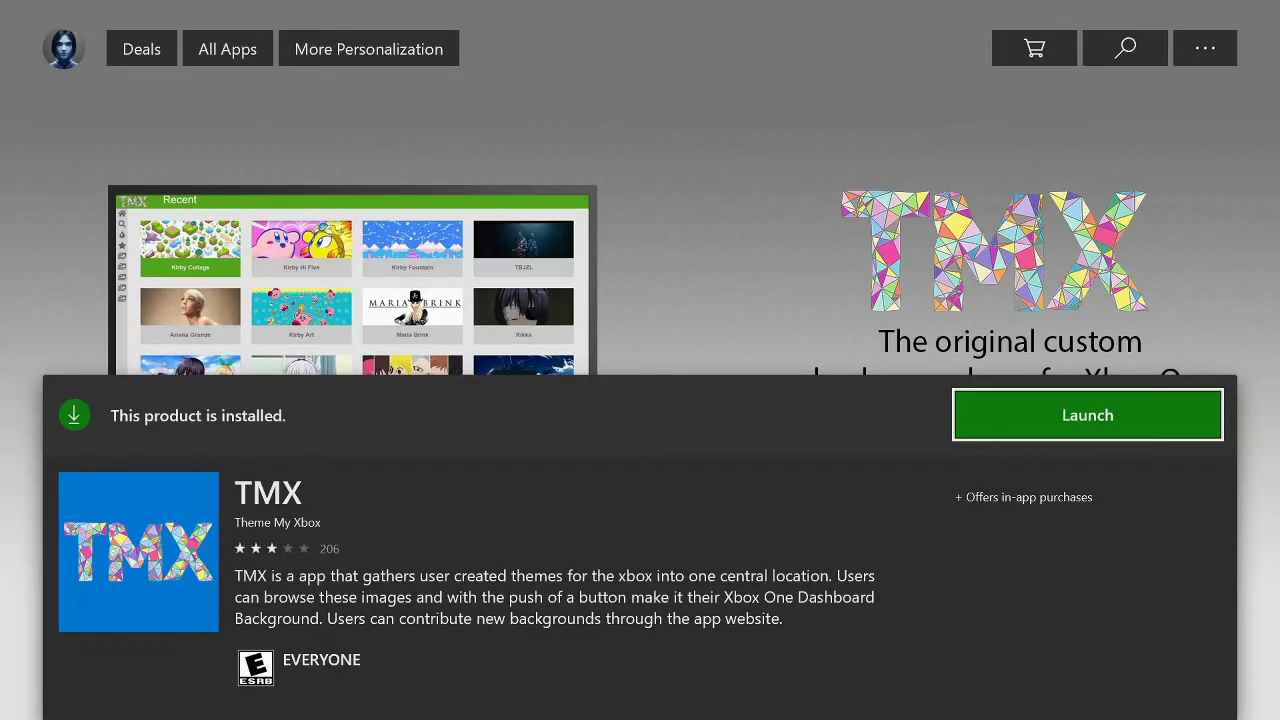
{"action": "key", "text": "Down"}
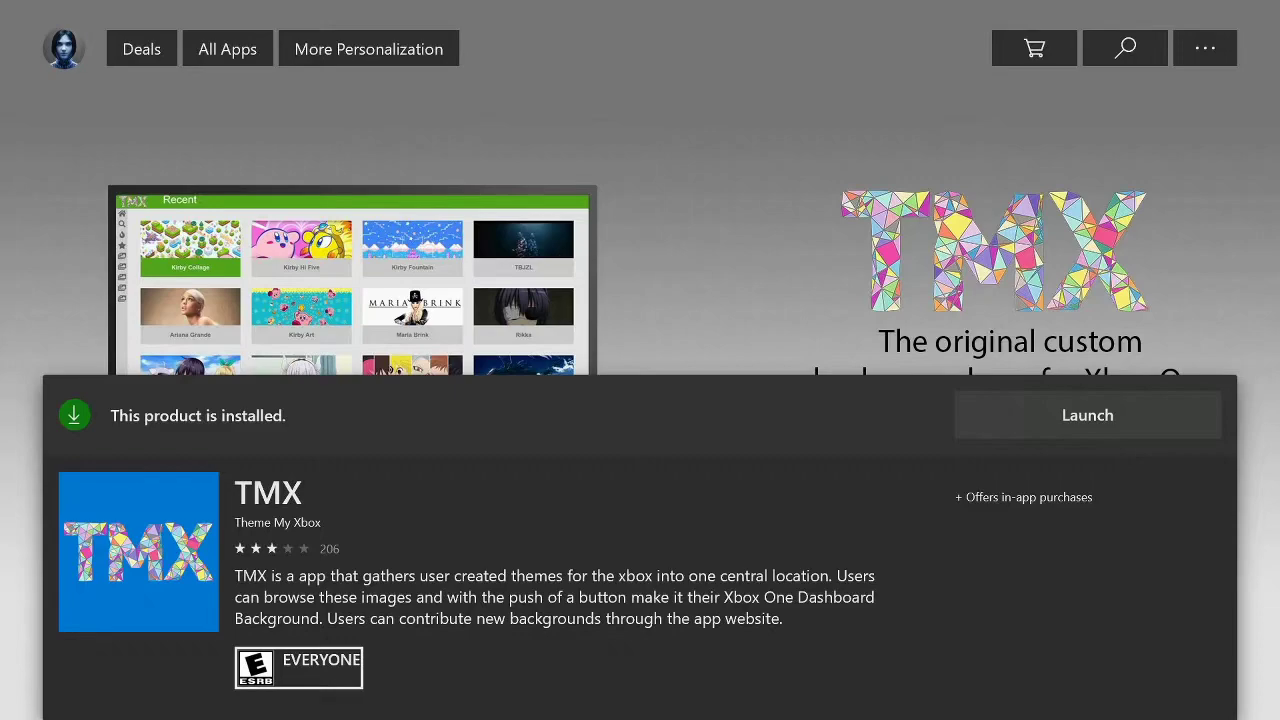
{"action": "key", "text": "Up"}
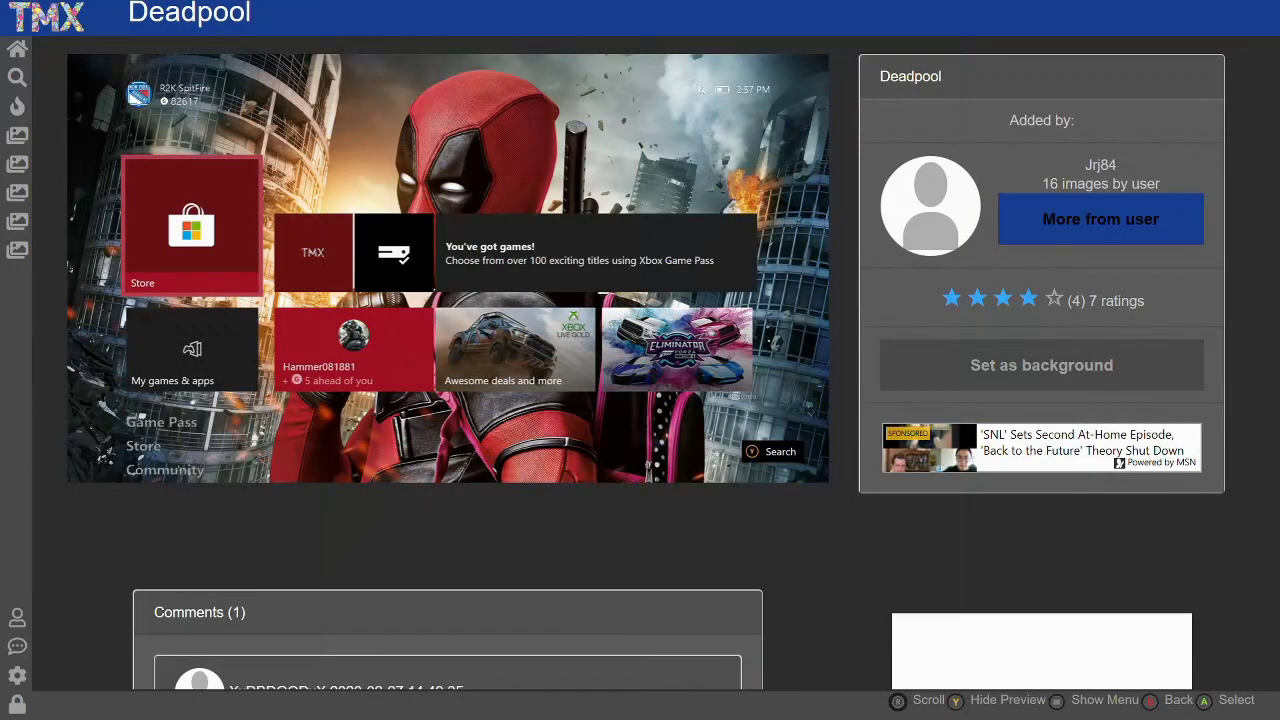
Return to Popular Backgrounds, then open Log in / Register from the TMX side menu
{"action": "key", "text": "Escape"}
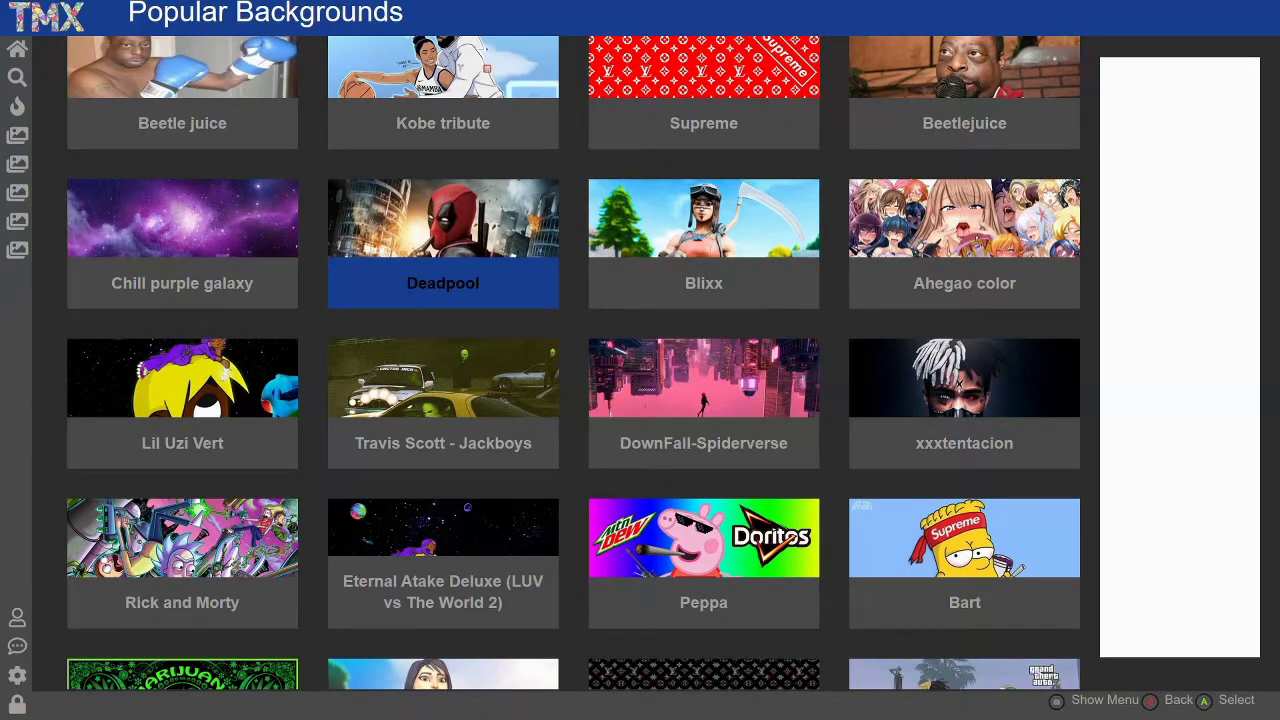
{"action": "key", "text": "Tab"}
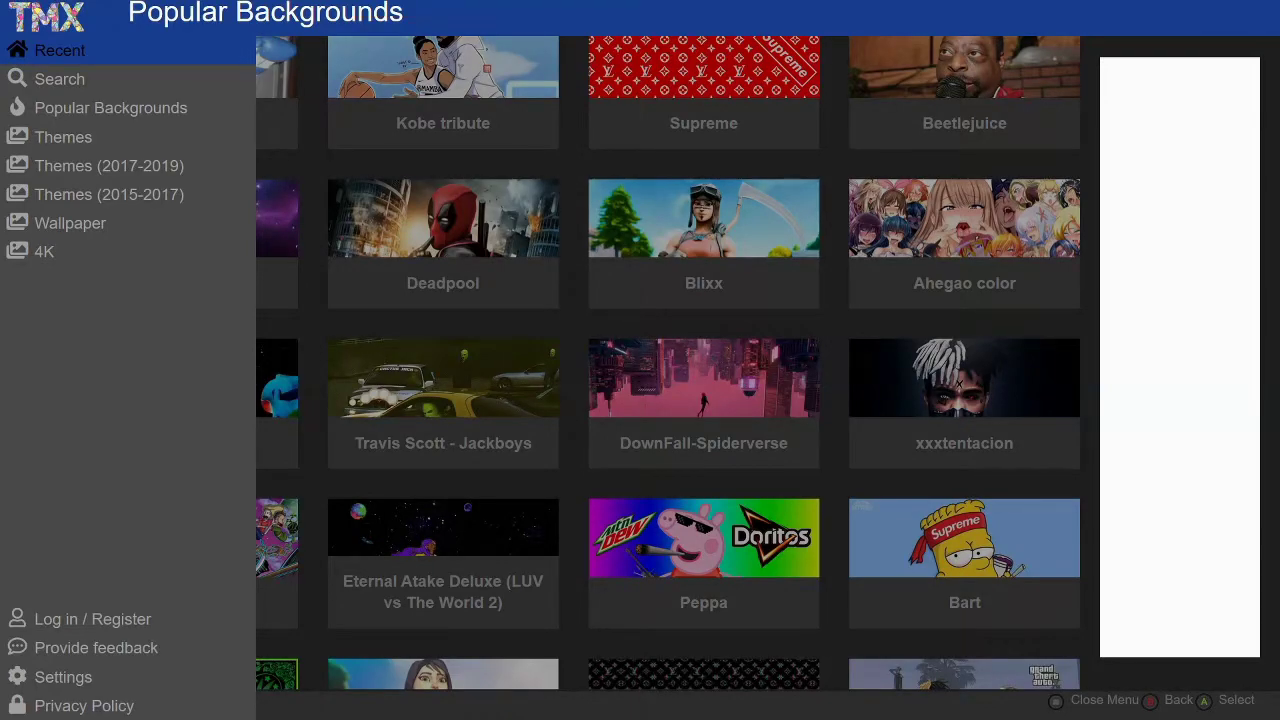
{"action": "key", "text": "Down"}
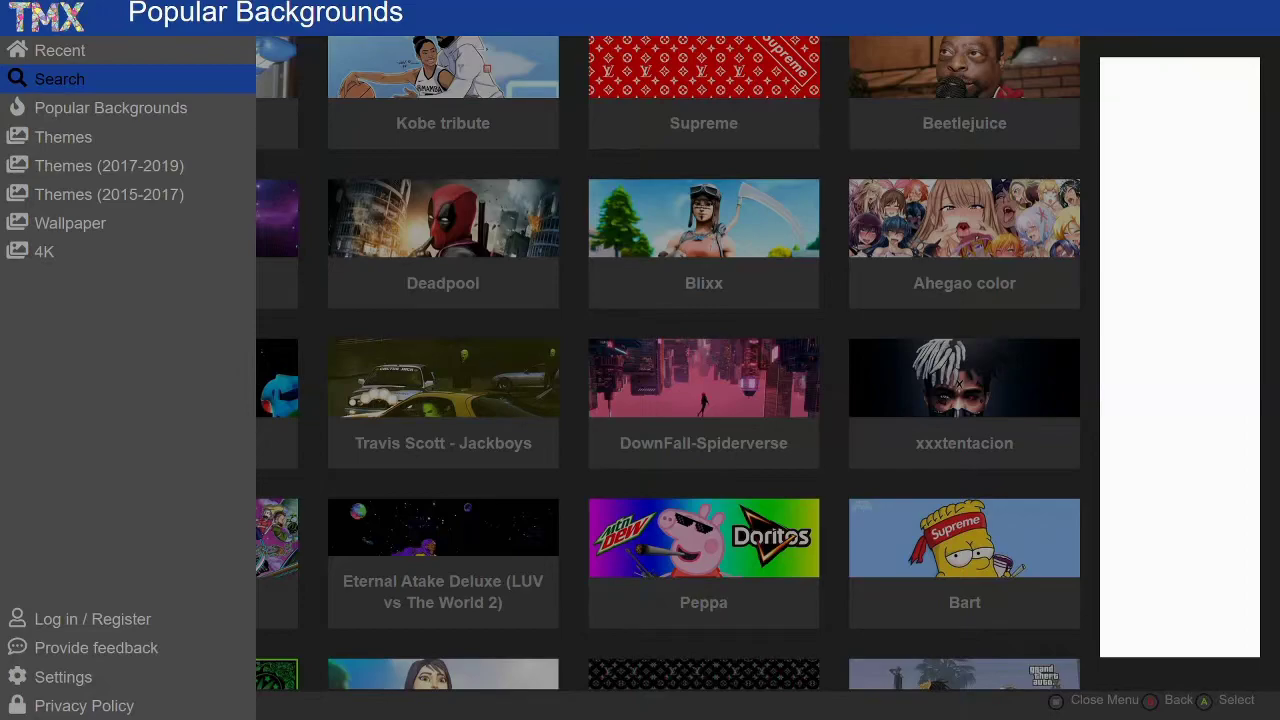
{"action": "key", "text": "Down"}
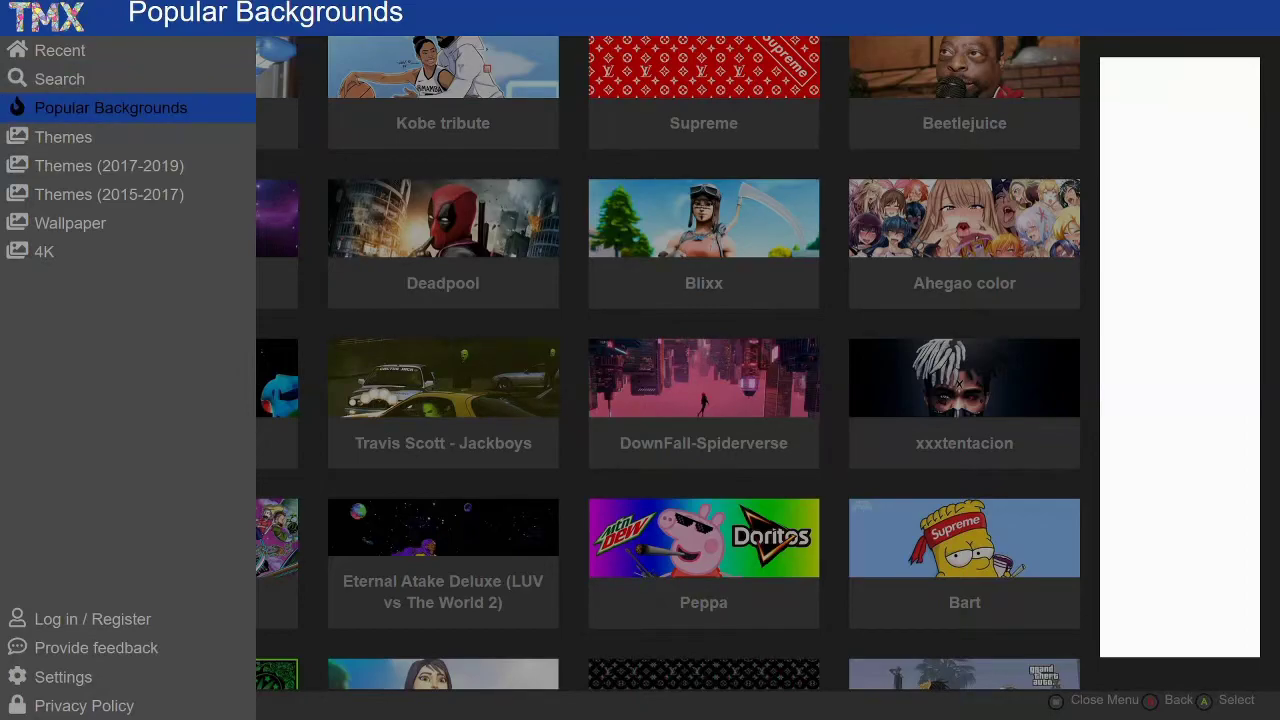
{"action": "key", "text": "Down"}
{"action": "key", "text": "Down"}
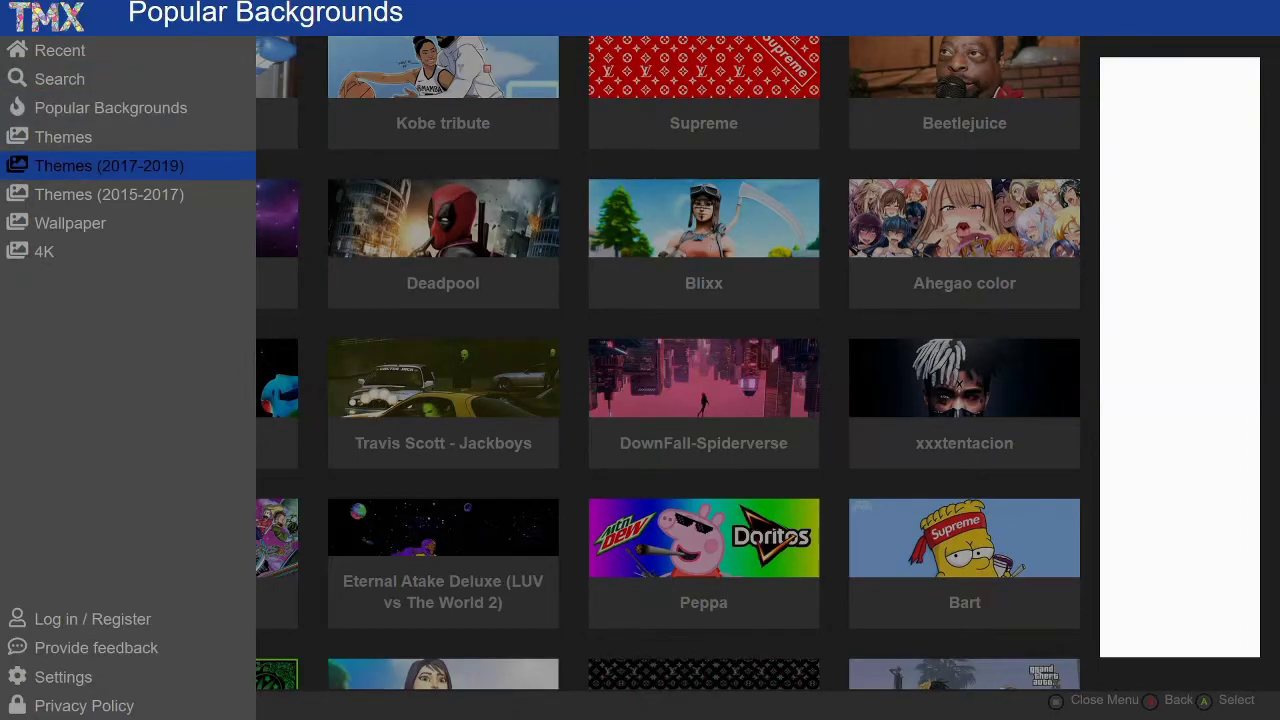
{"action": "key", "text": "Down"}
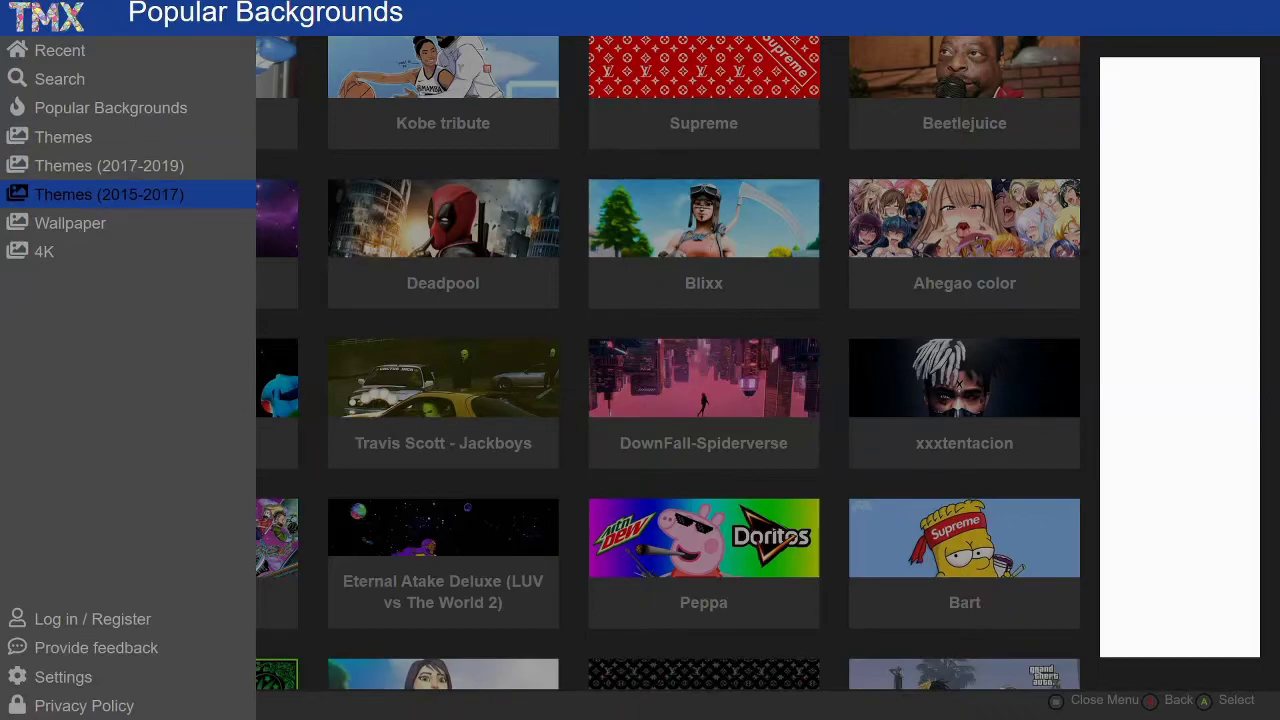
{"action": "key", "text": "Down"}
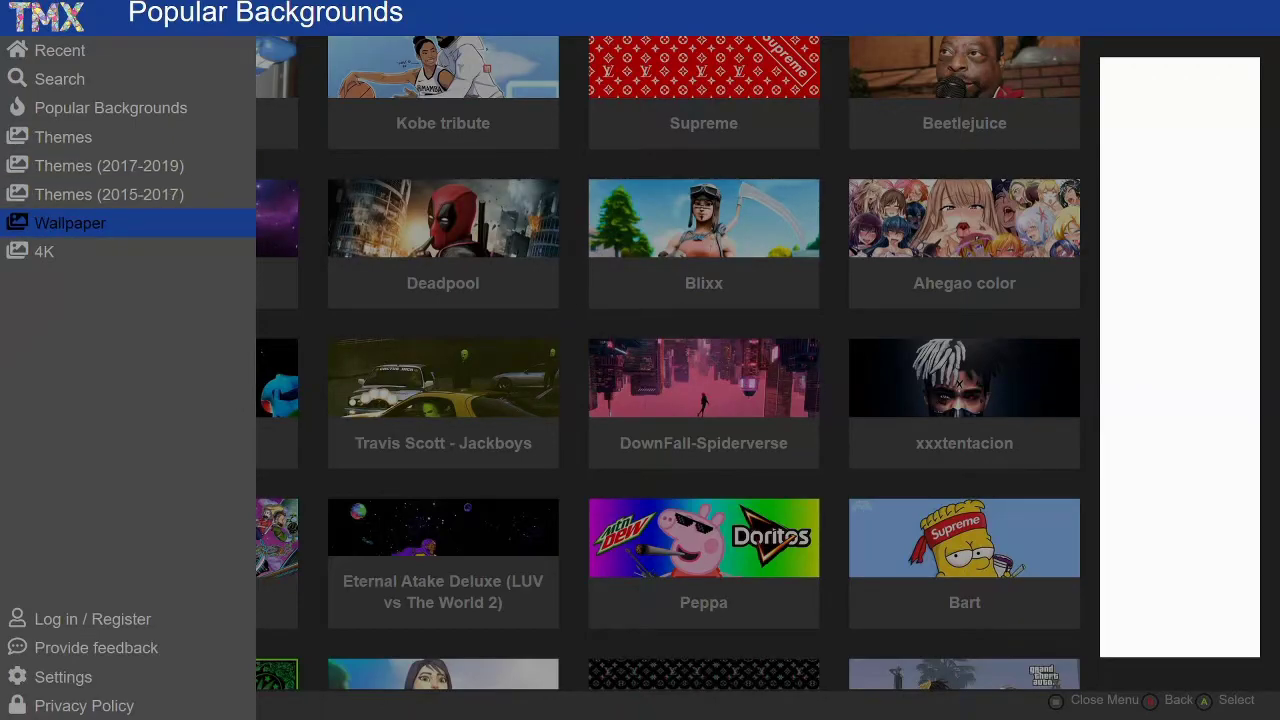
{"action": "key", "text": "Down"}
{"action": "key", "text": "Down"}
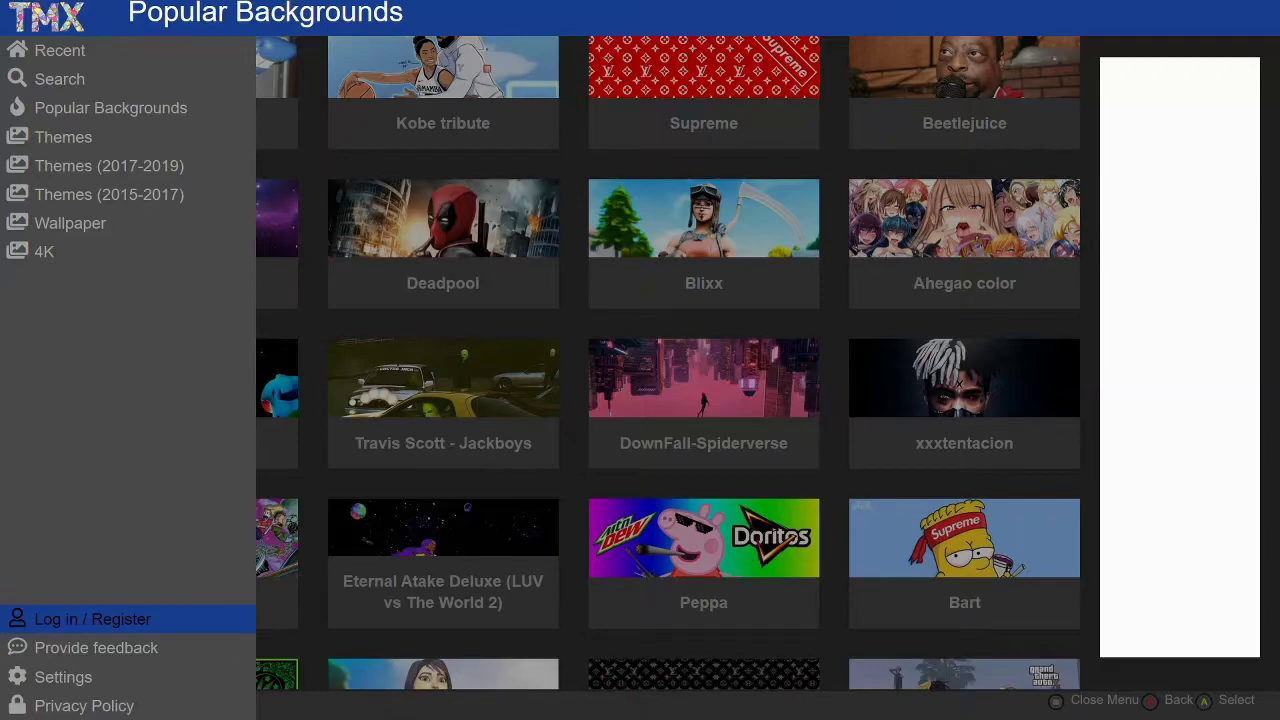
{"action": "key", "text": "Return"}
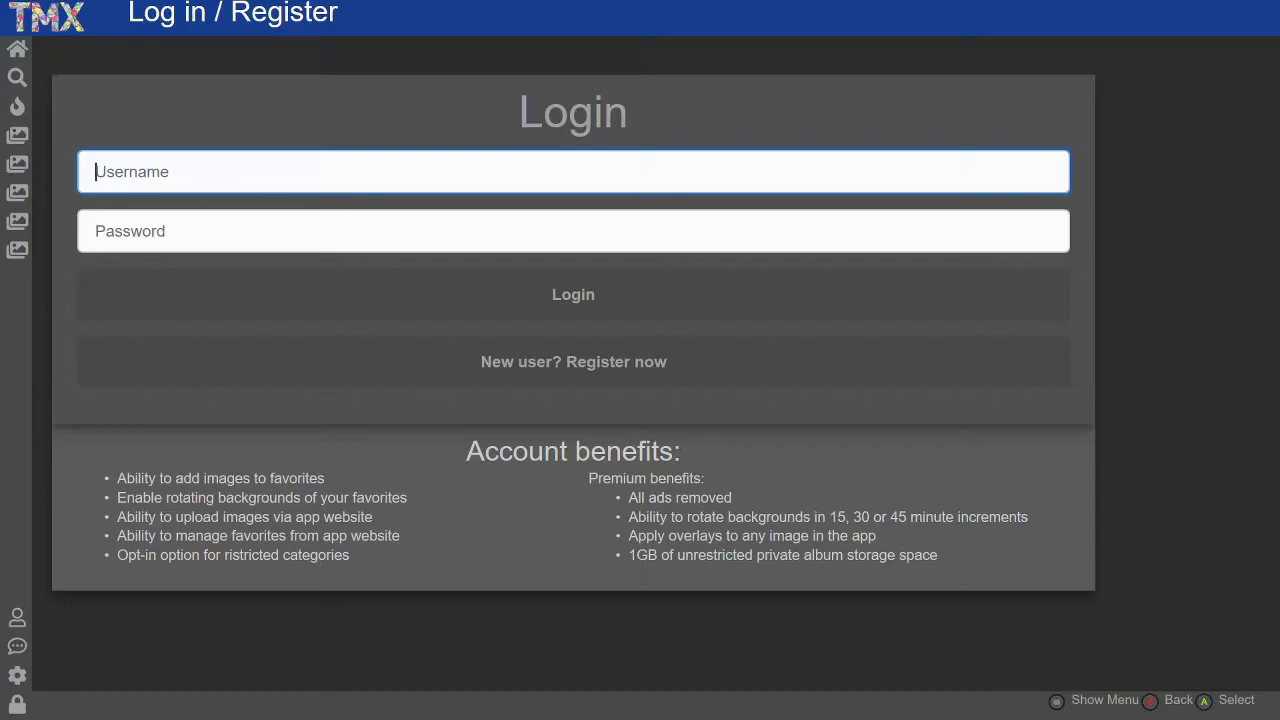
Go from the Login page to Popular Backgrounds via the side menu
{"action": "key", "text": "Left"}
{"action": "key", "text": "Down"}
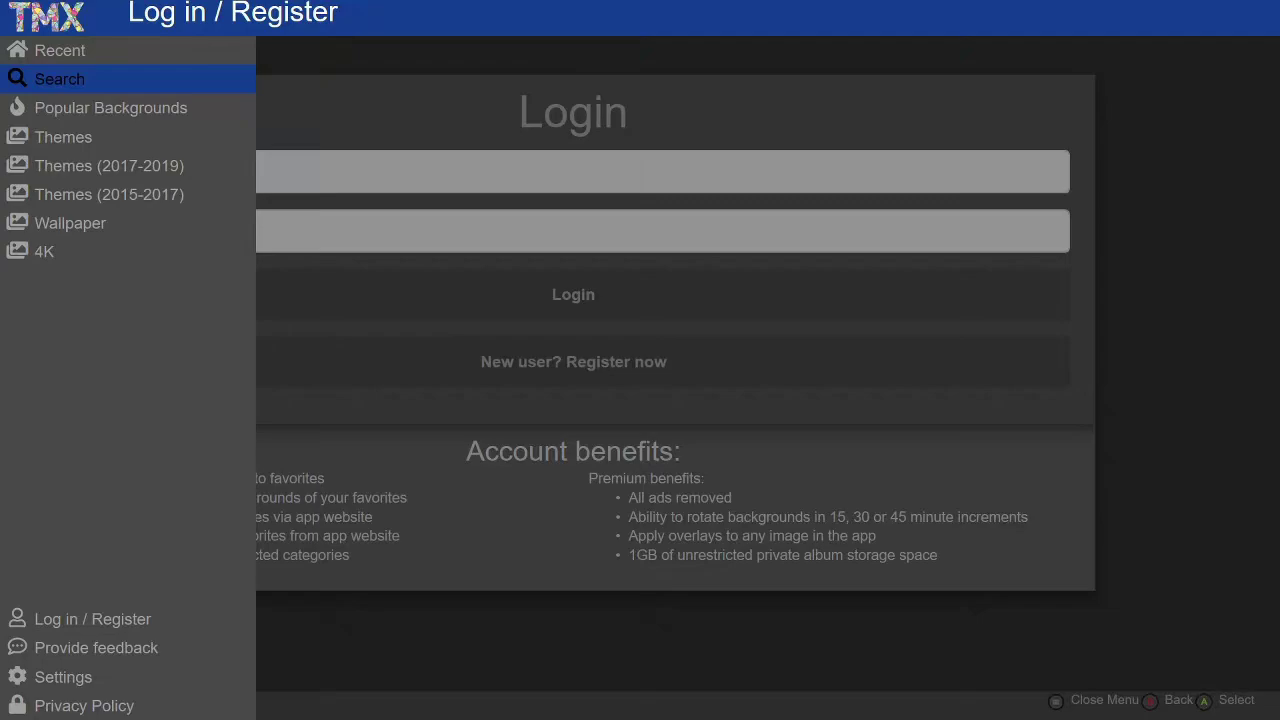
{"action": "key", "text": "Down"}
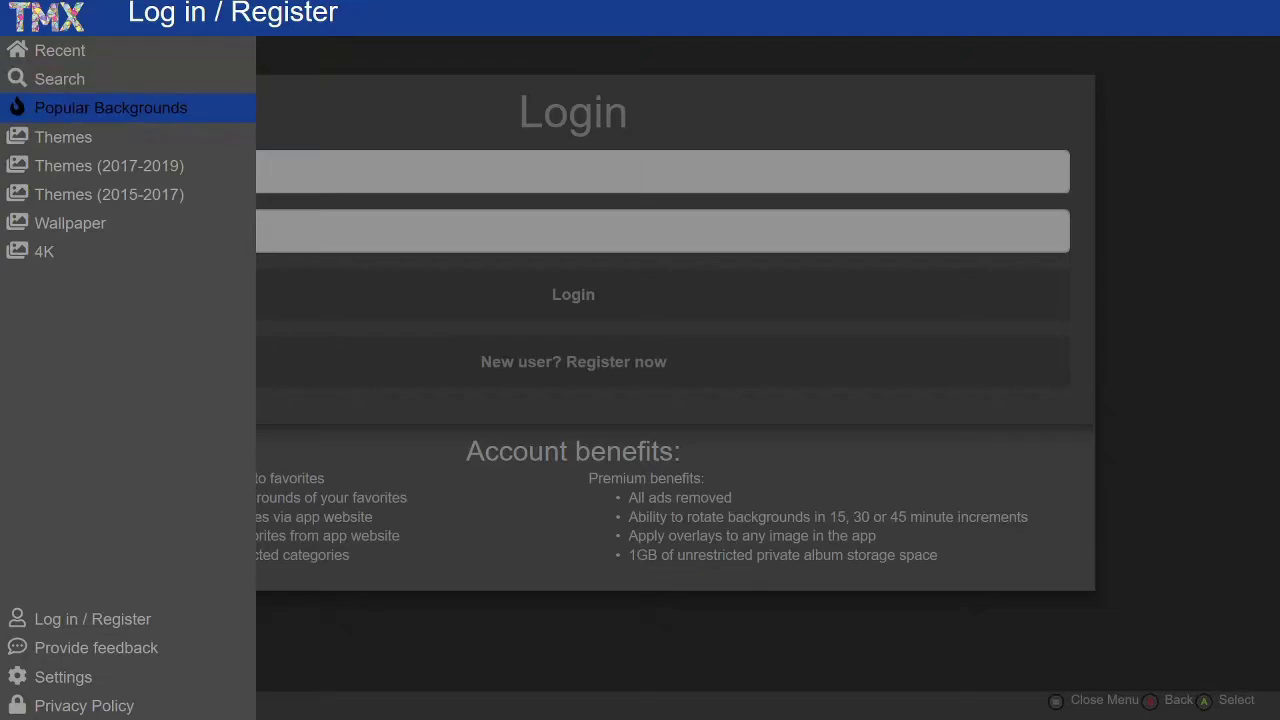
{"action": "key", "text": "Return"}
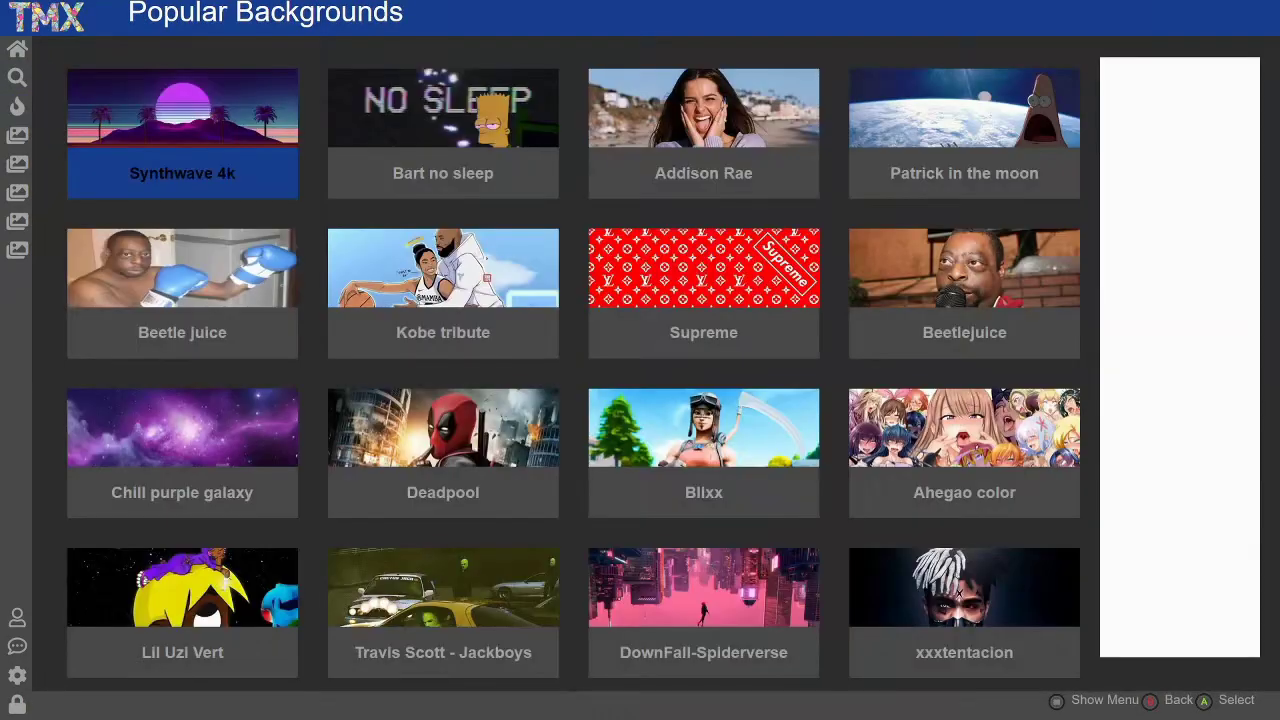
Set Synthwave 4k as the background and return to the Popular Backgrounds grid
{"action": "key", "text": "Down"}
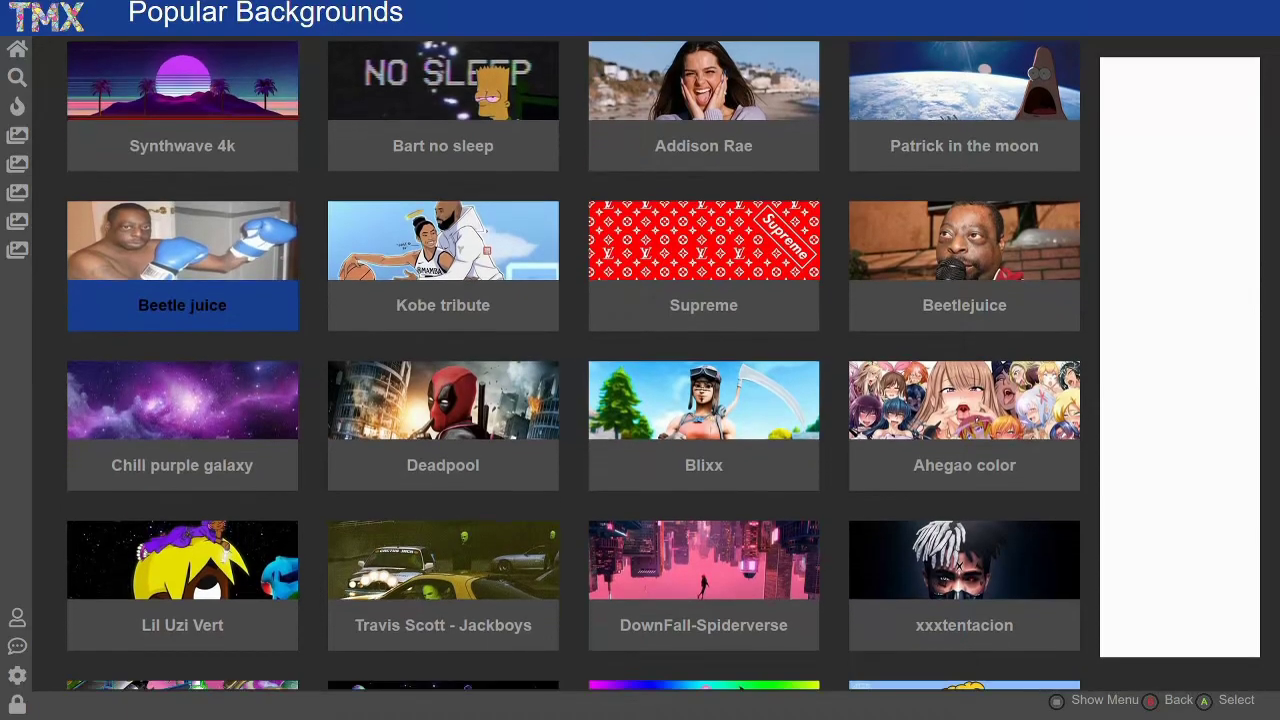
{"action": "key", "text": "Up"}
{"action": "key", "text": "Return"}
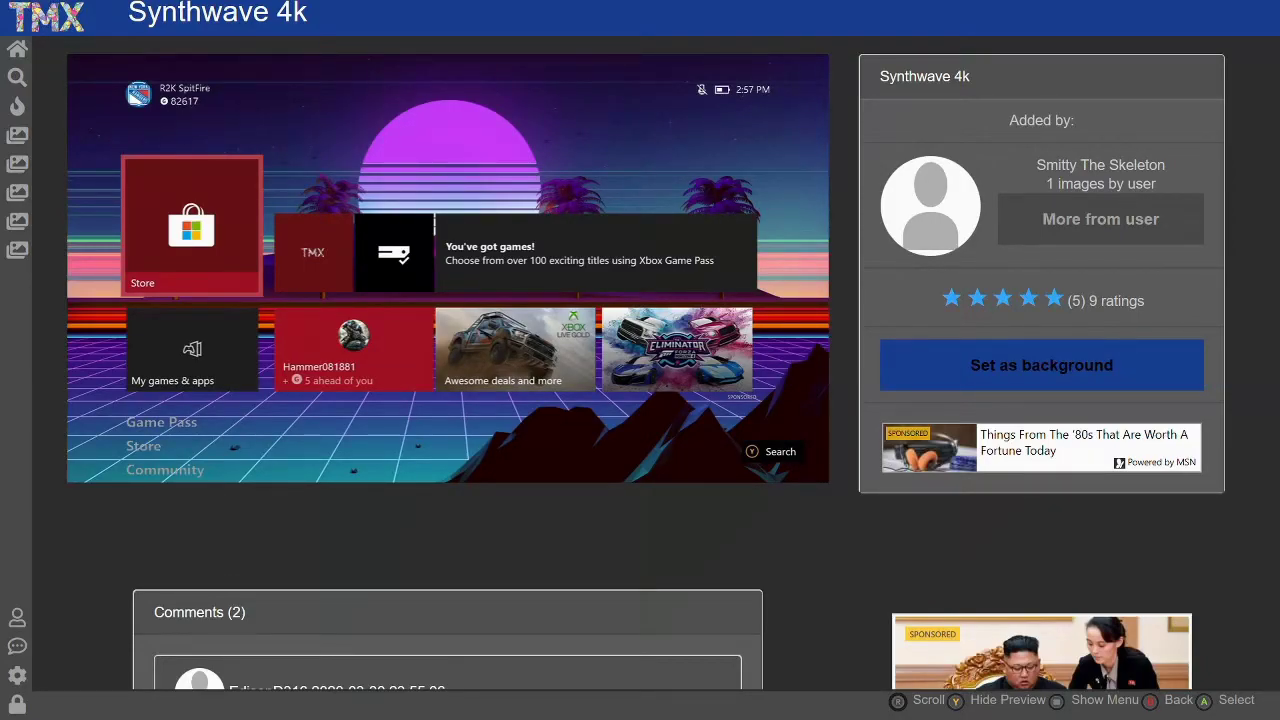
{"action": "key", "text": "Down"}
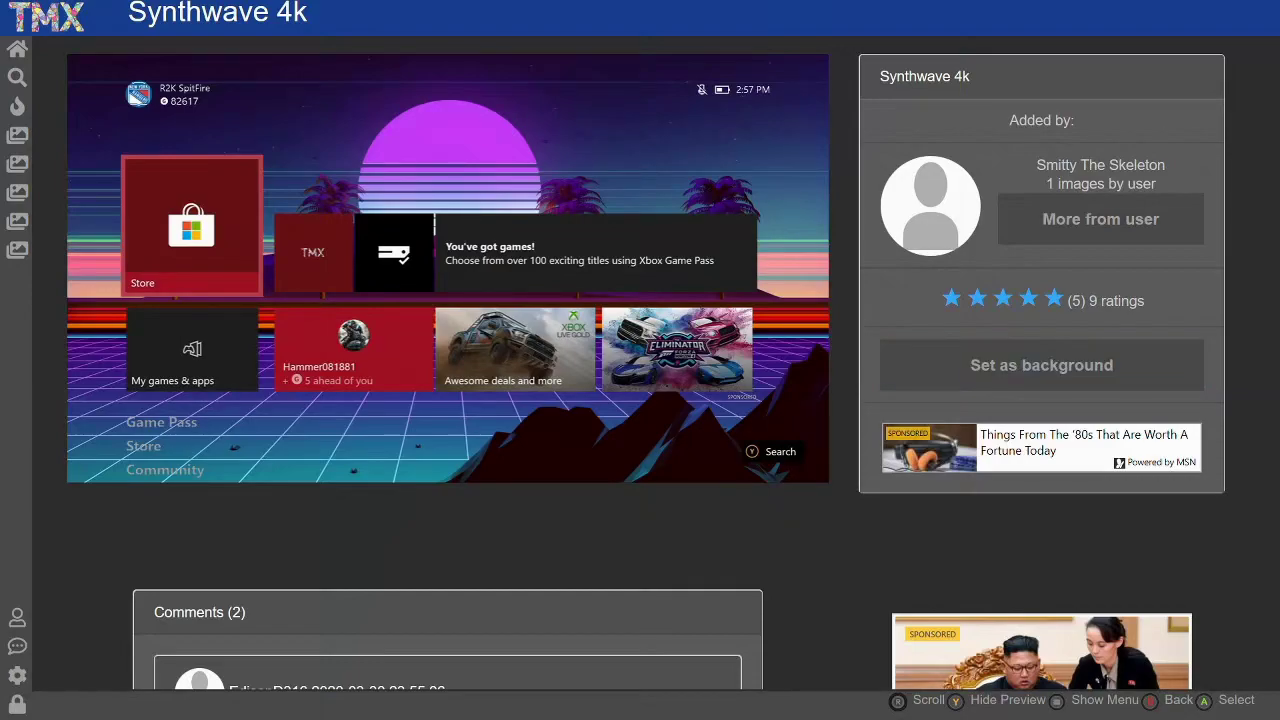
{"action": "key", "text": "Escape"}
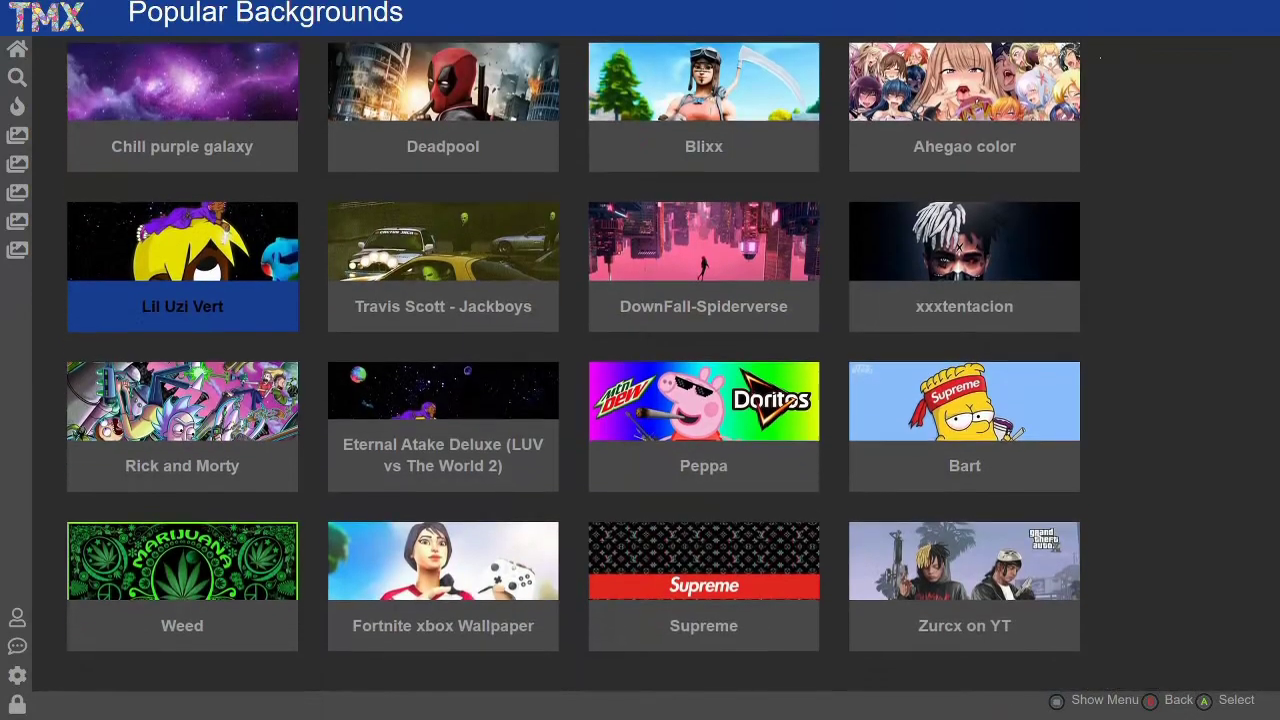
Browse further down Popular Backgrounds, then open the side menu toward Wallpaper
{"action": "key", "text": "Down"}
{"action": "key", "text": "Down"}
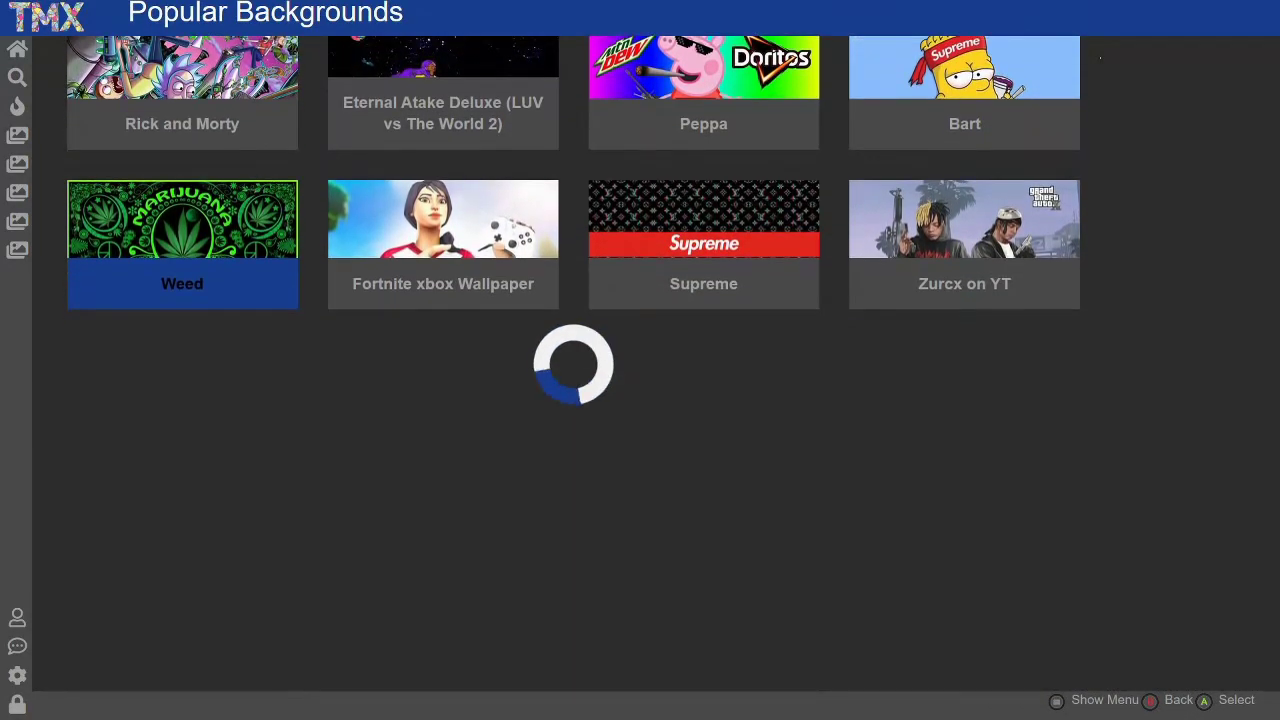
{"action": "key", "text": "Down"}
{"action": "key", "text": "Down"}
{"action": "key", "text": "Down"}
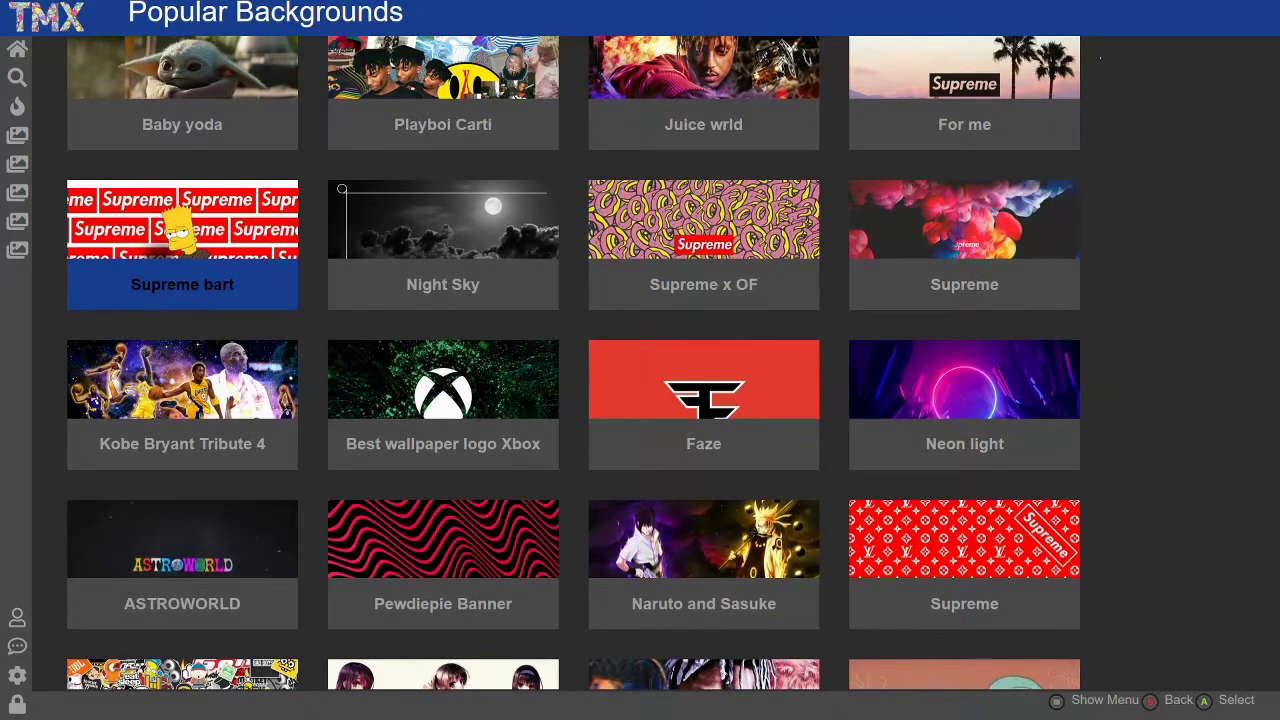
{"action": "key", "text": "Down"}
{"action": "key", "text": "Down"}
{"action": "key", "text": "Down"}
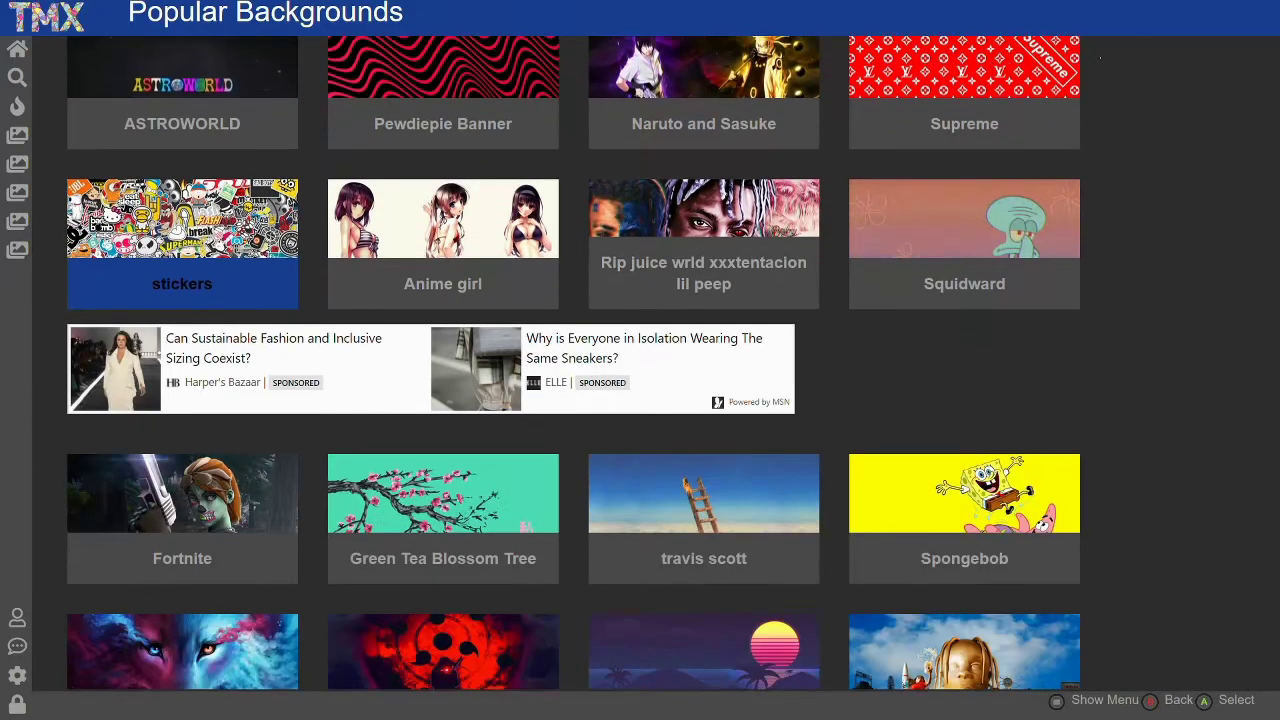
{"action": "key", "text": "Down"}
{"action": "key", "text": "Down"}
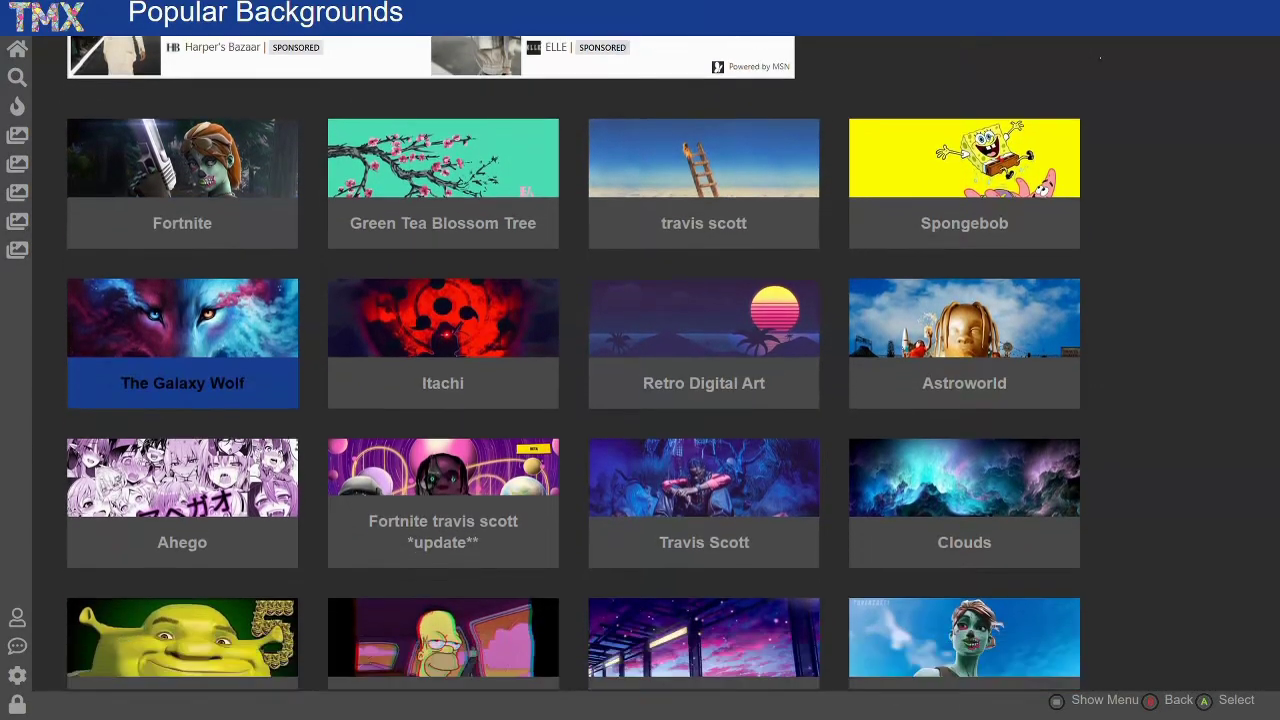
{"action": "key", "text": "Left"}
{"action": "key", "text": "Down"}
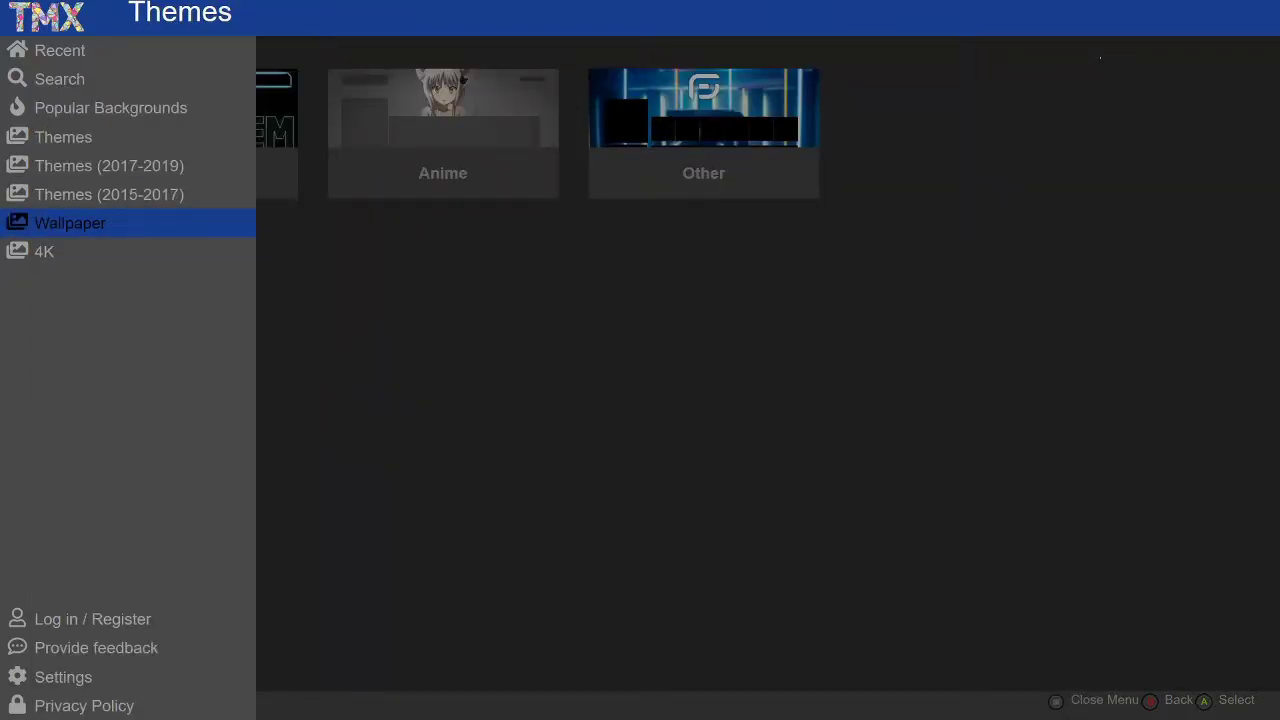
Open the Cars category among the Wallpaper categories
{"action": "key", "text": "Return"}
{"action": "key", "text": "Right"}
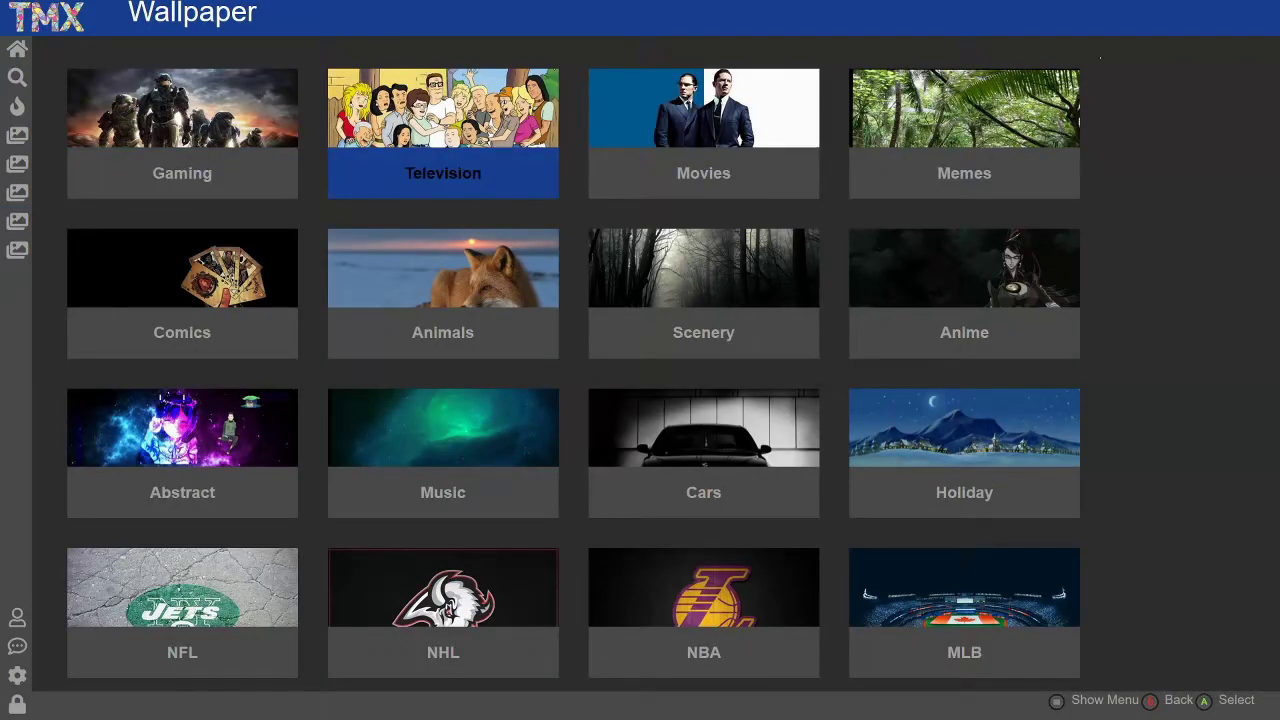
{"action": "key", "text": "Right"}
{"action": "key", "text": "Right"}
{"action": "key", "text": "Down"}
{"action": "key", "text": "Down"}
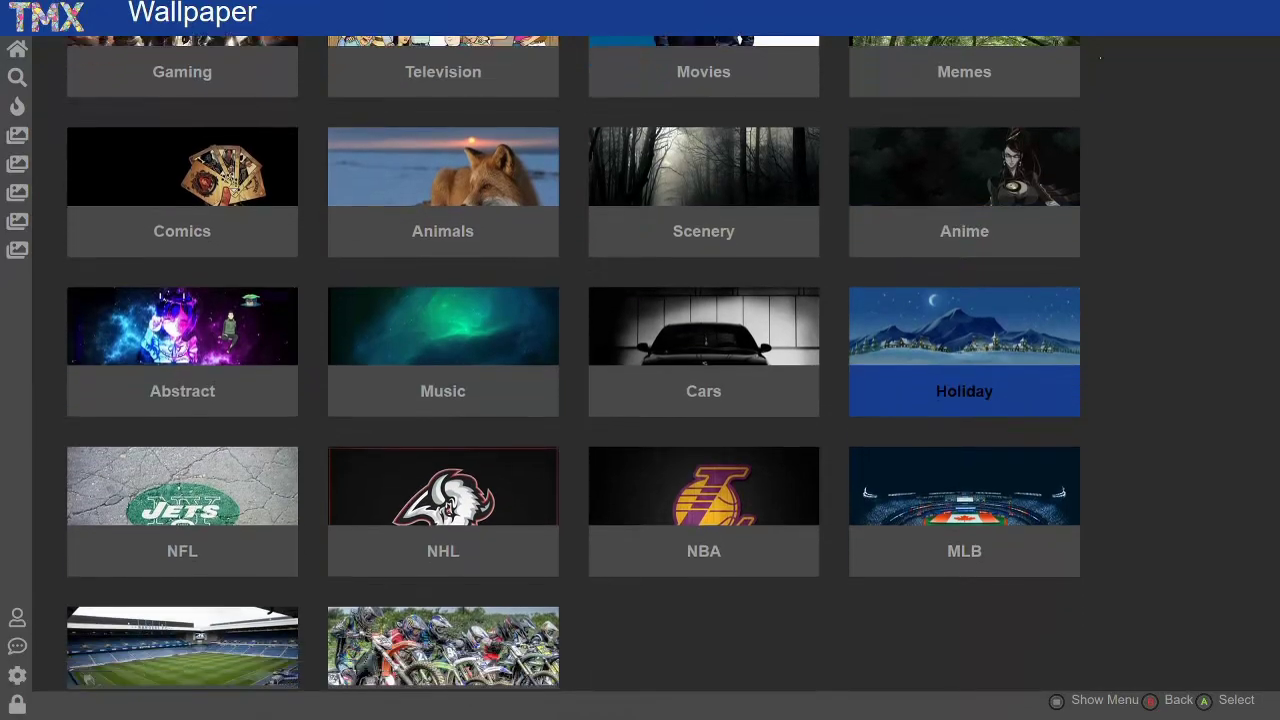
{"action": "key", "text": "Left"}
{"action": "key", "text": "Left"}
{"action": "key", "text": "Left"}
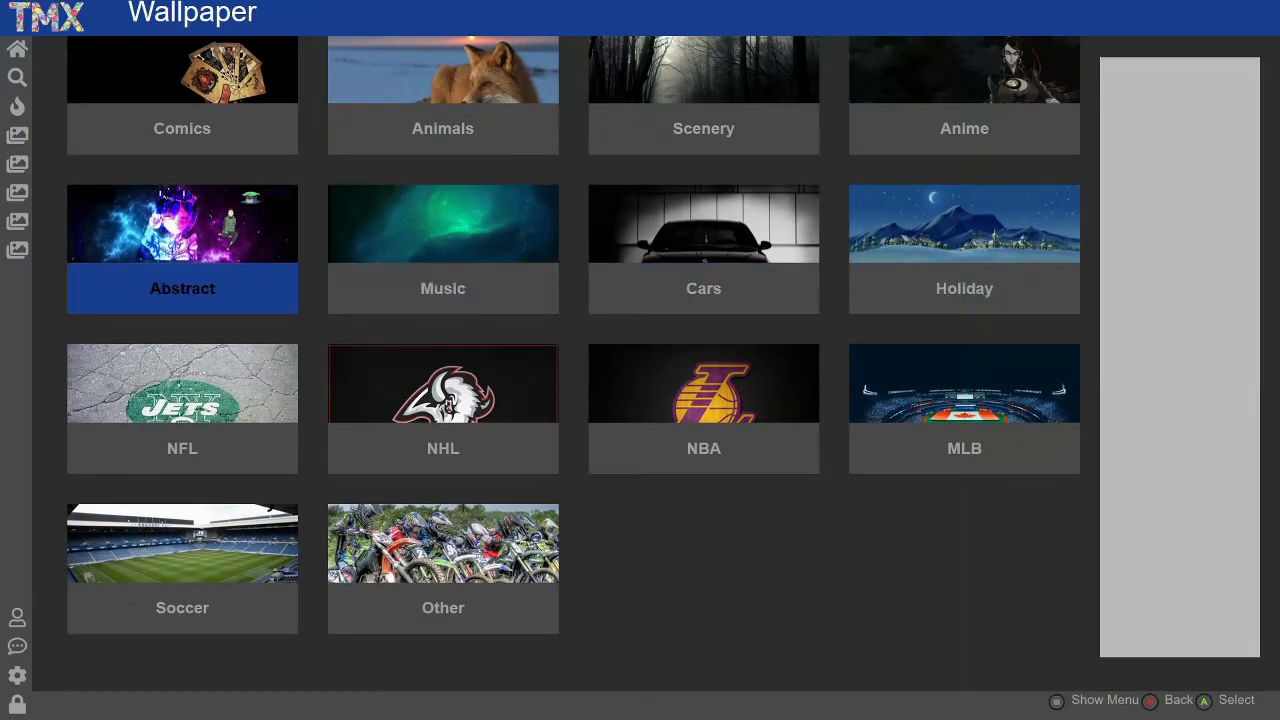
{"action": "key", "text": "Up"}
{"action": "key", "text": "Right"}
{"action": "key", "text": "Right"}
{"action": "key", "text": "Down"}
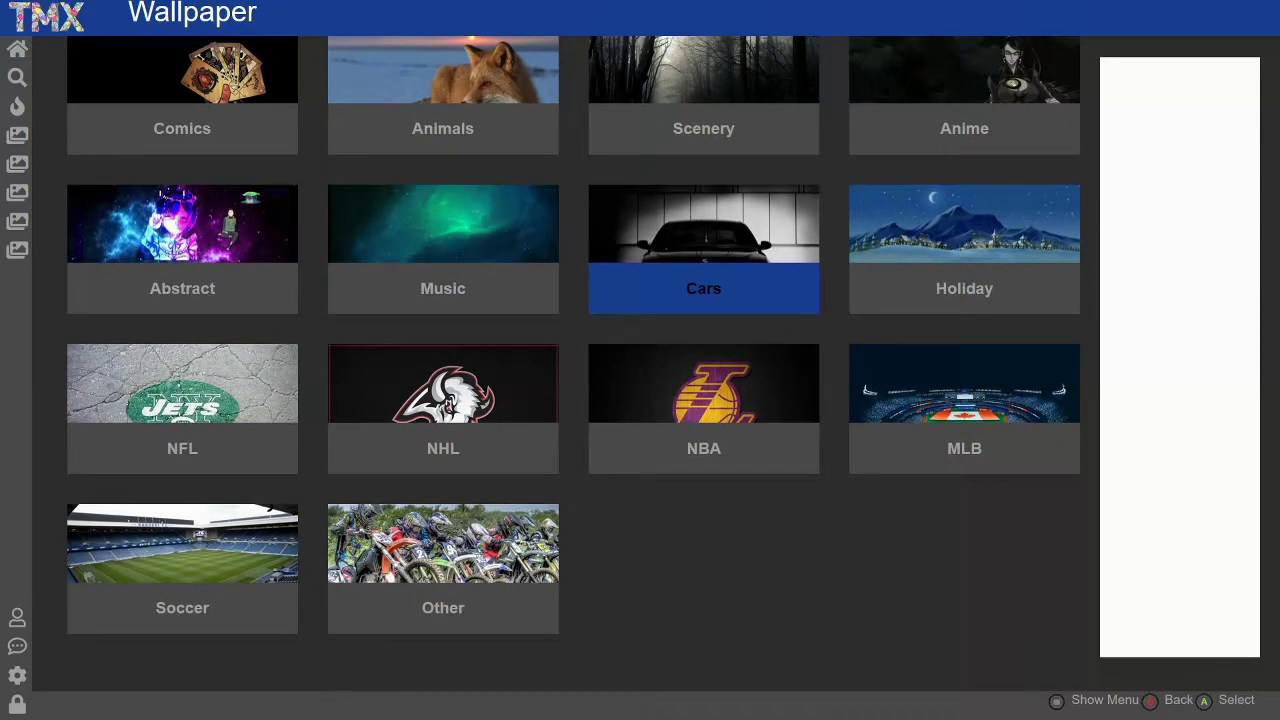
{"action": "key", "text": "Return"}
{"action": "key", "text": "Right"}
{"action": "key", "text": "Right"}
Set Nissan GTR as the background and go back to Popular Backgrounds
{"action": "key", "text": "Down"}
{"action": "key", "text": "Down"}
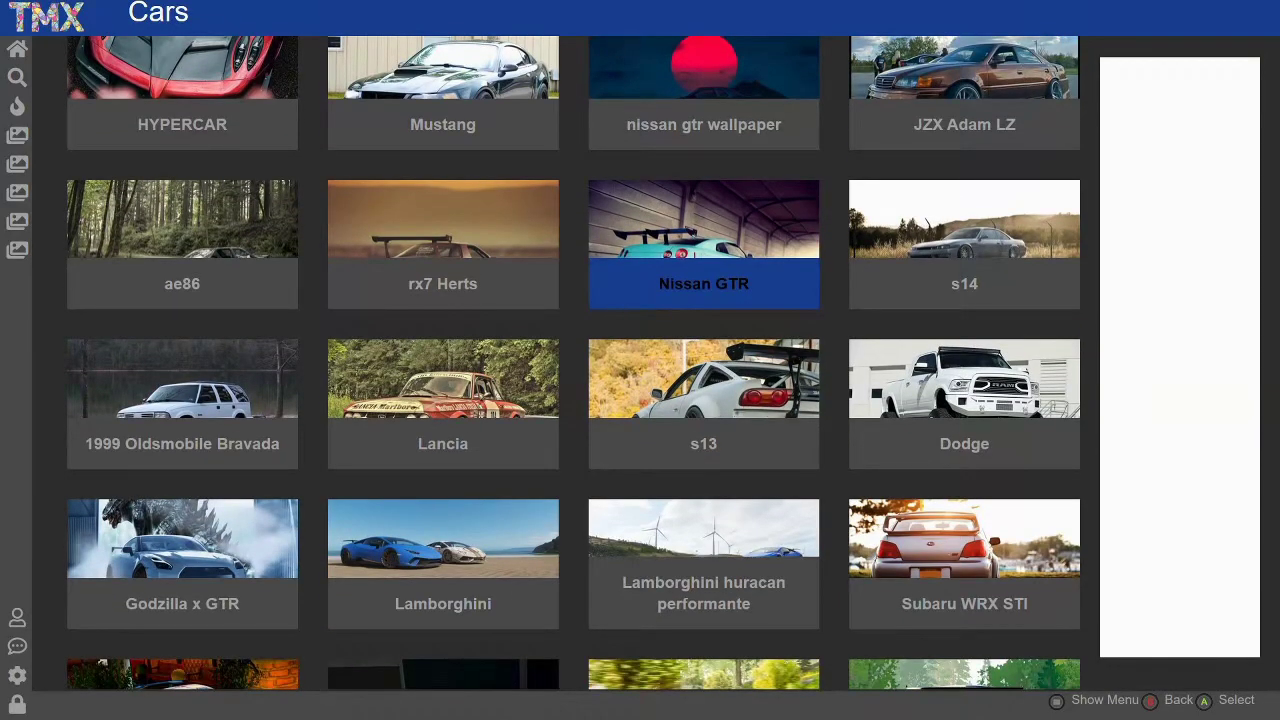
{"action": "key", "text": "Return"}
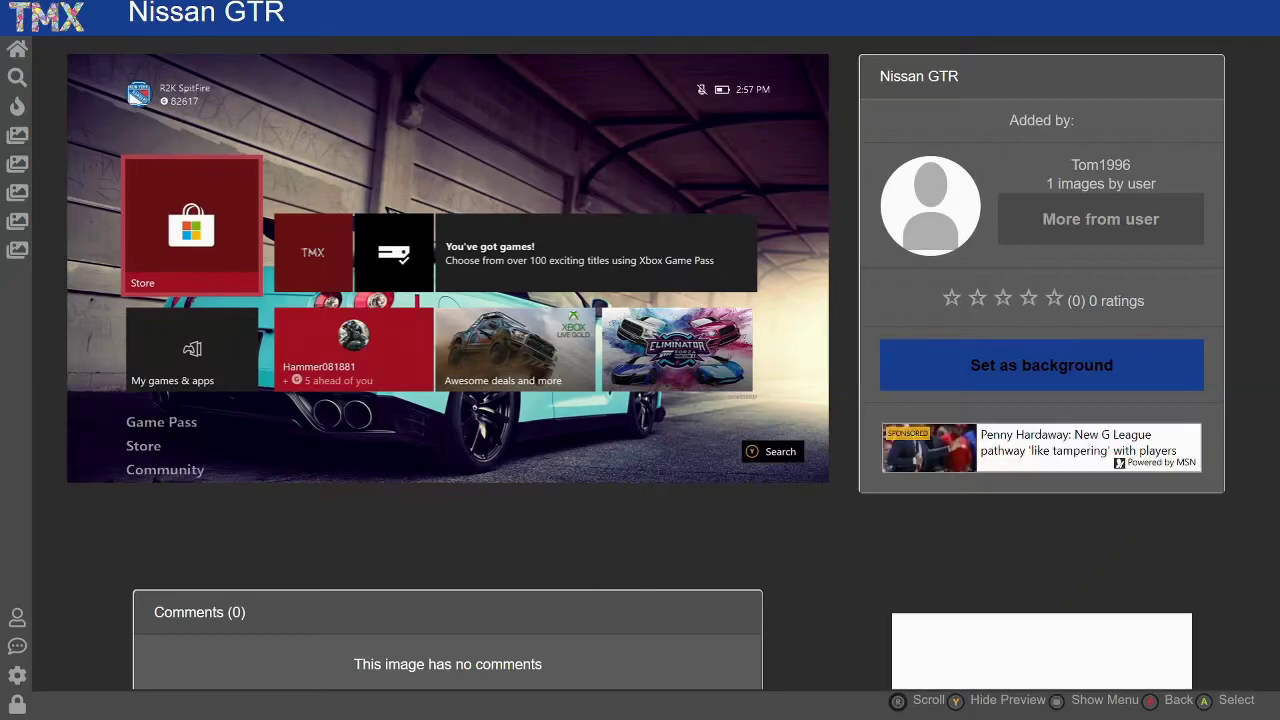
{"action": "key", "text": "Return"}
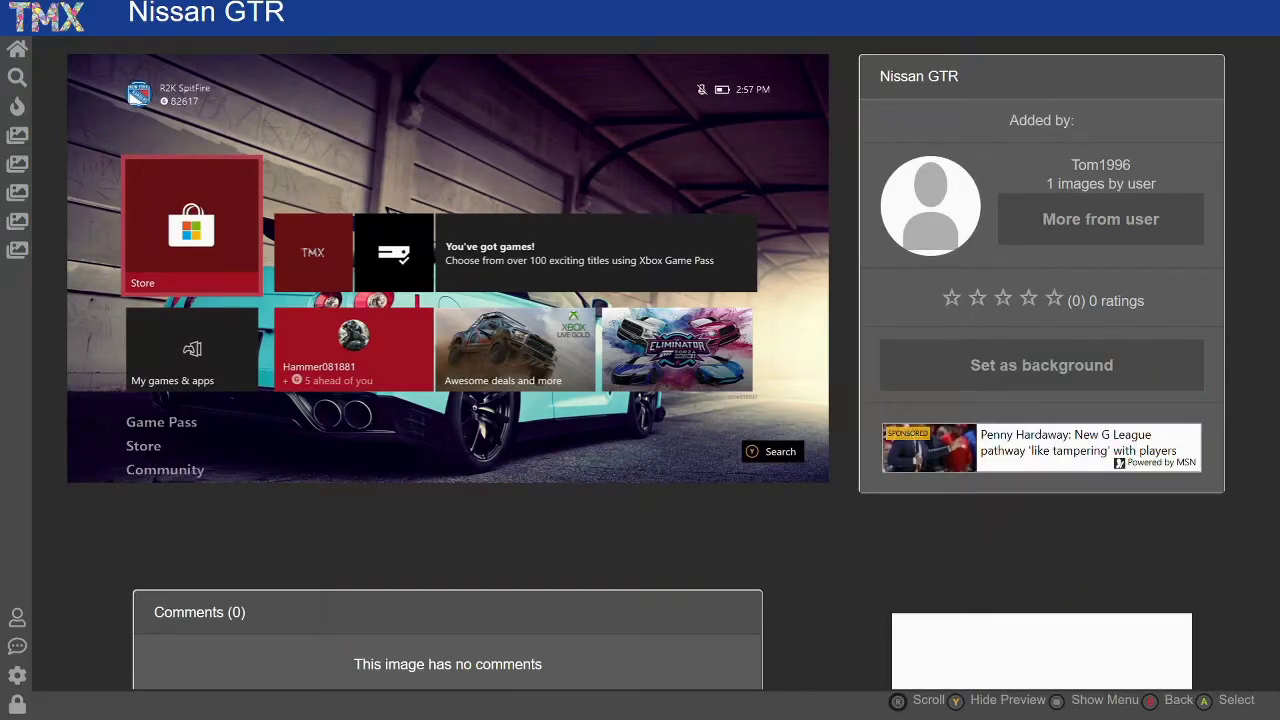
{"action": "key", "text": "Escape"}
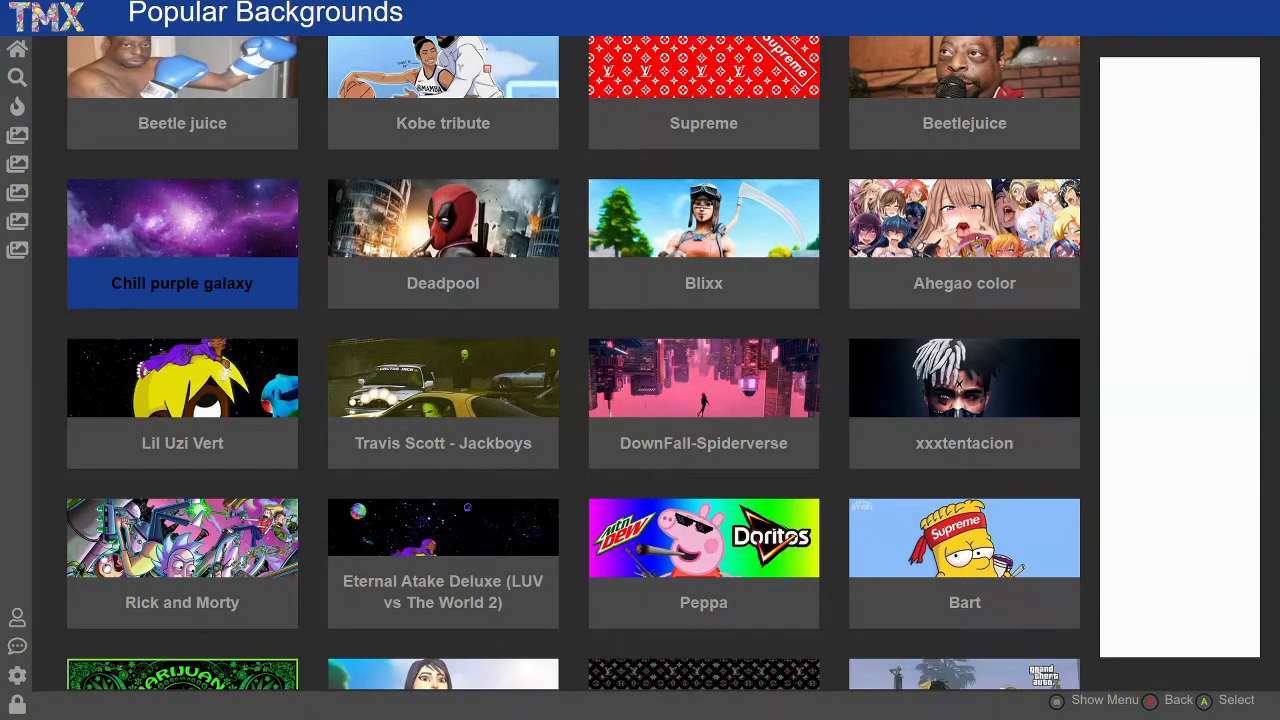
{"action": "key", "text": "Right"}
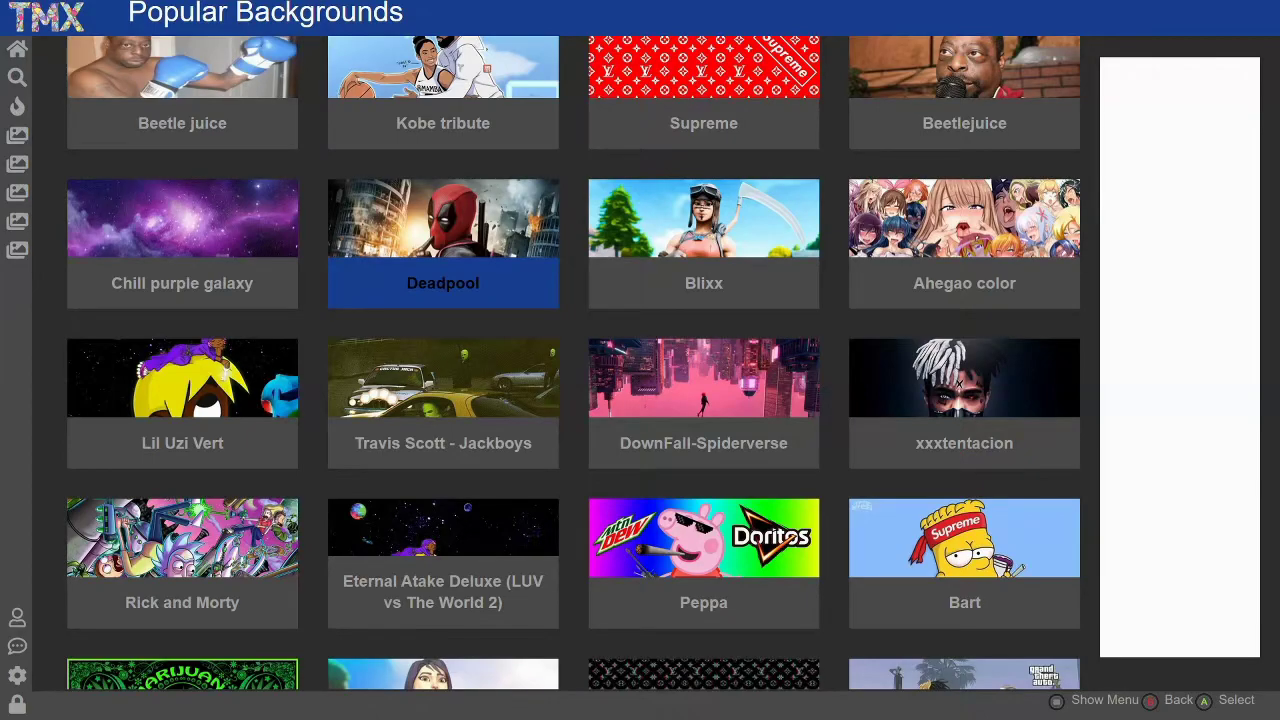
Set the Deadpool tile as the dashboard background, then bring up the Xbox guide
{"action": "key", "text": "Return"}
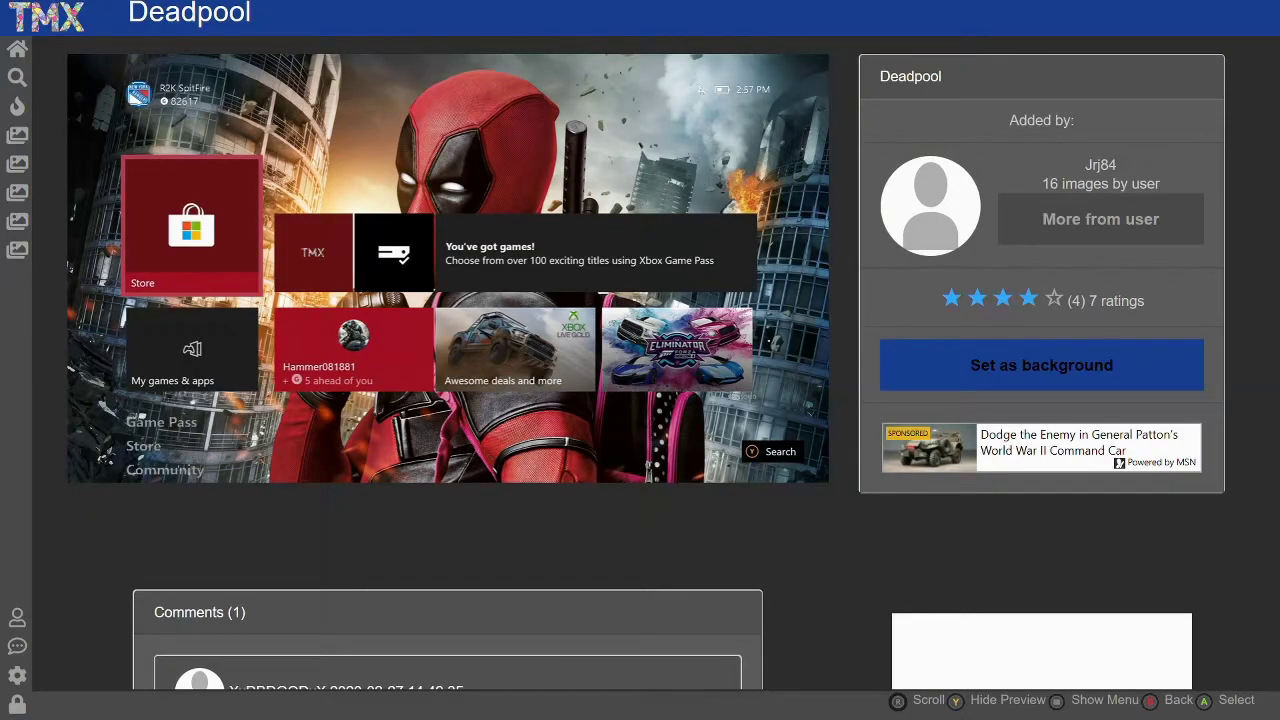
{"action": "key", "text": "Return"}
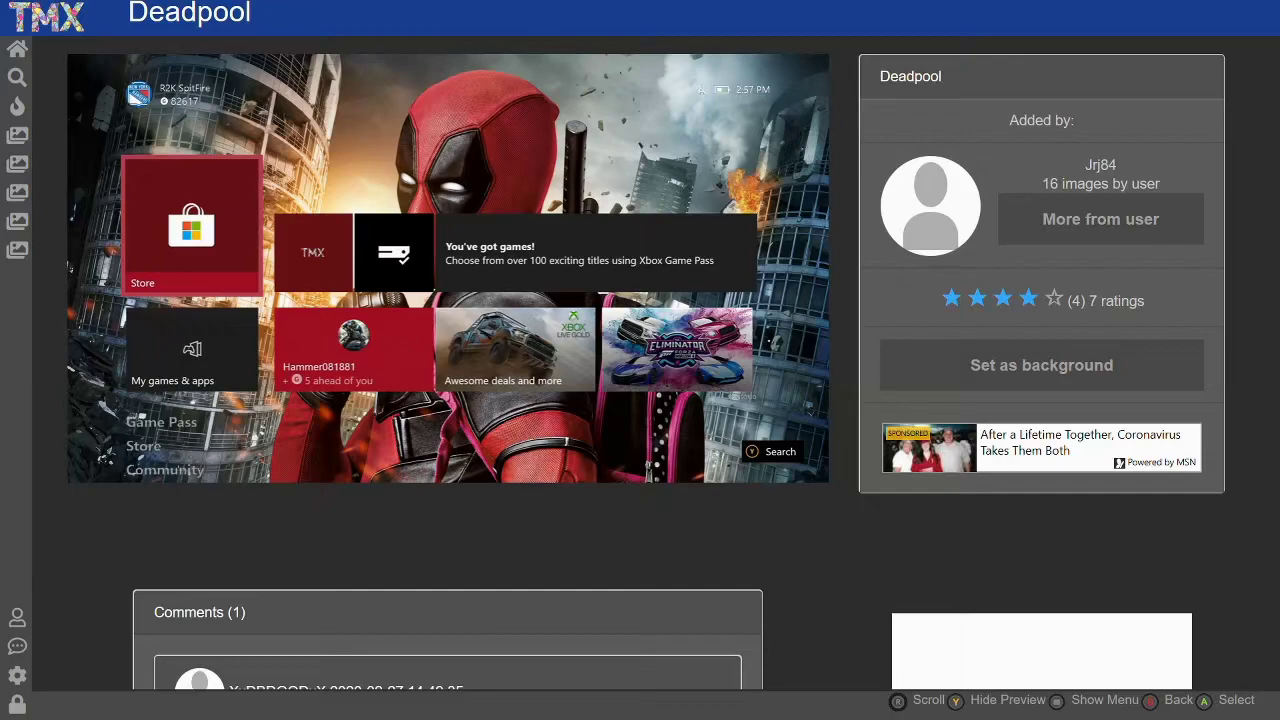
{"action": "key", "text": "super"}
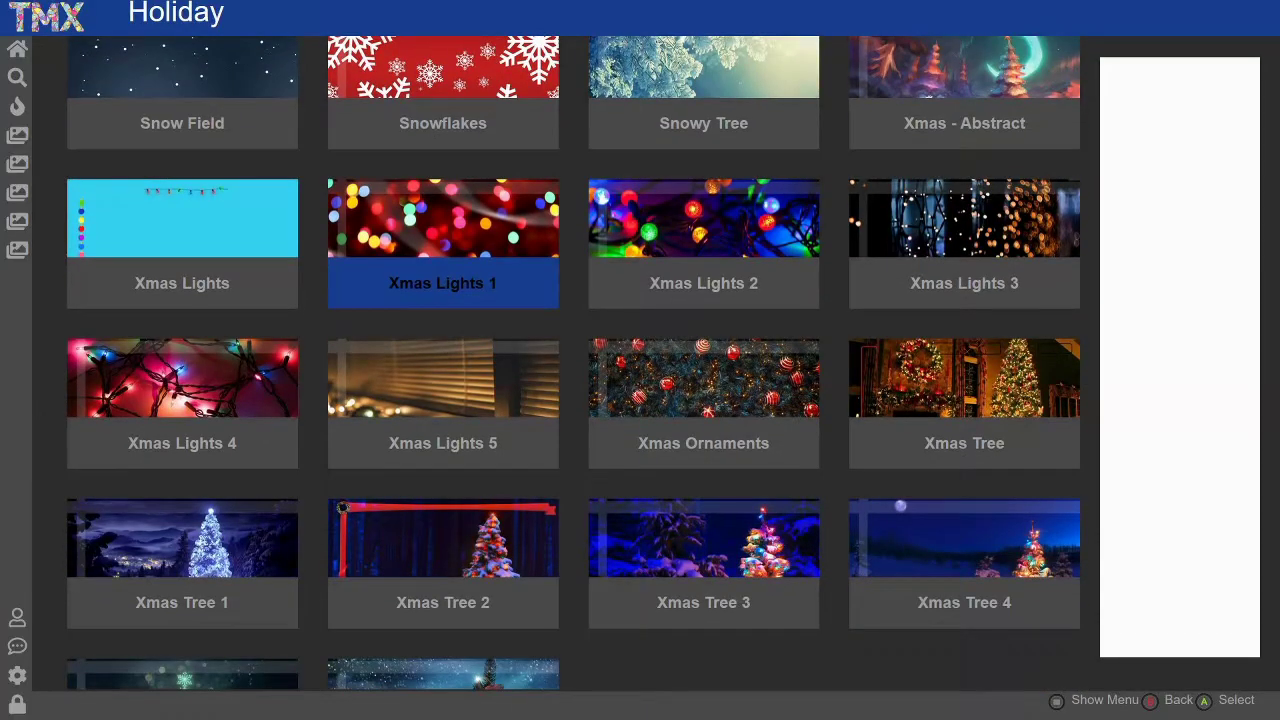
Browse the Holiday wallpapers from Xmas Lights 1 to Santa Sleigh 1
{"action": "key", "text": "Down"}
{"action": "key", "text": "Up"}
{"action": "key", "text": "Up"}
{"action": "key", "text": "Up"}
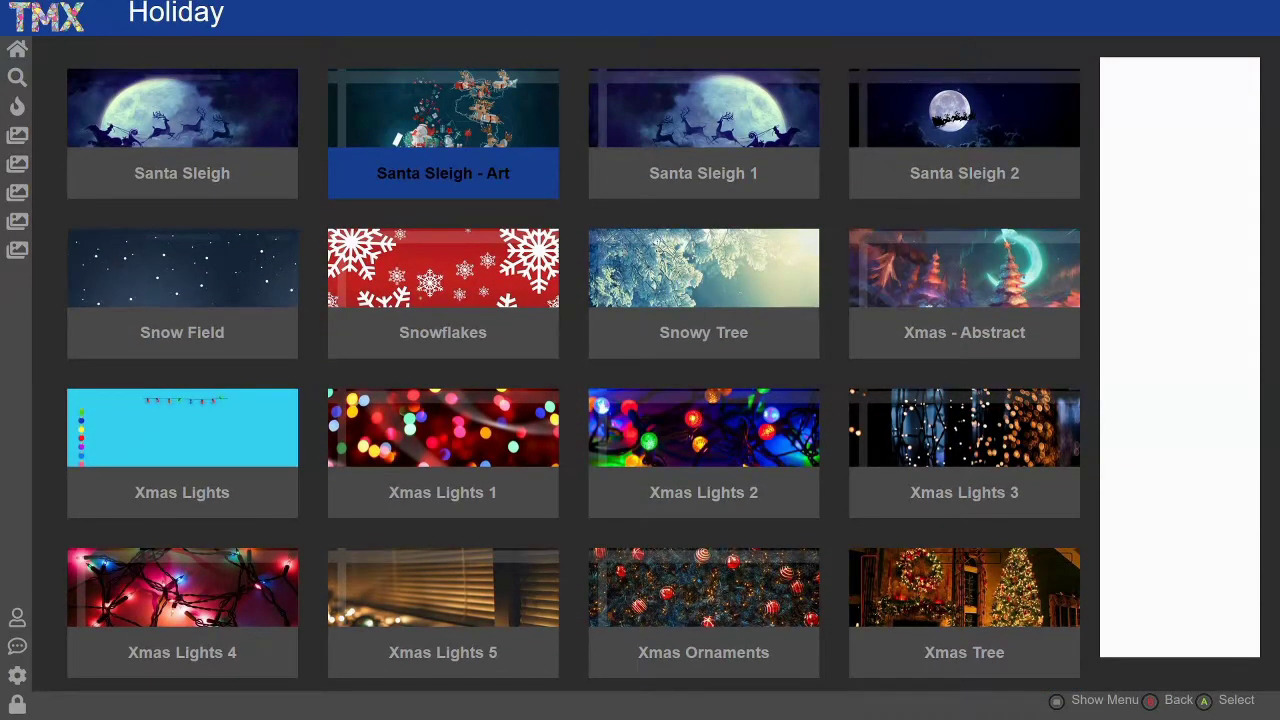
{"action": "key", "text": "Right"}
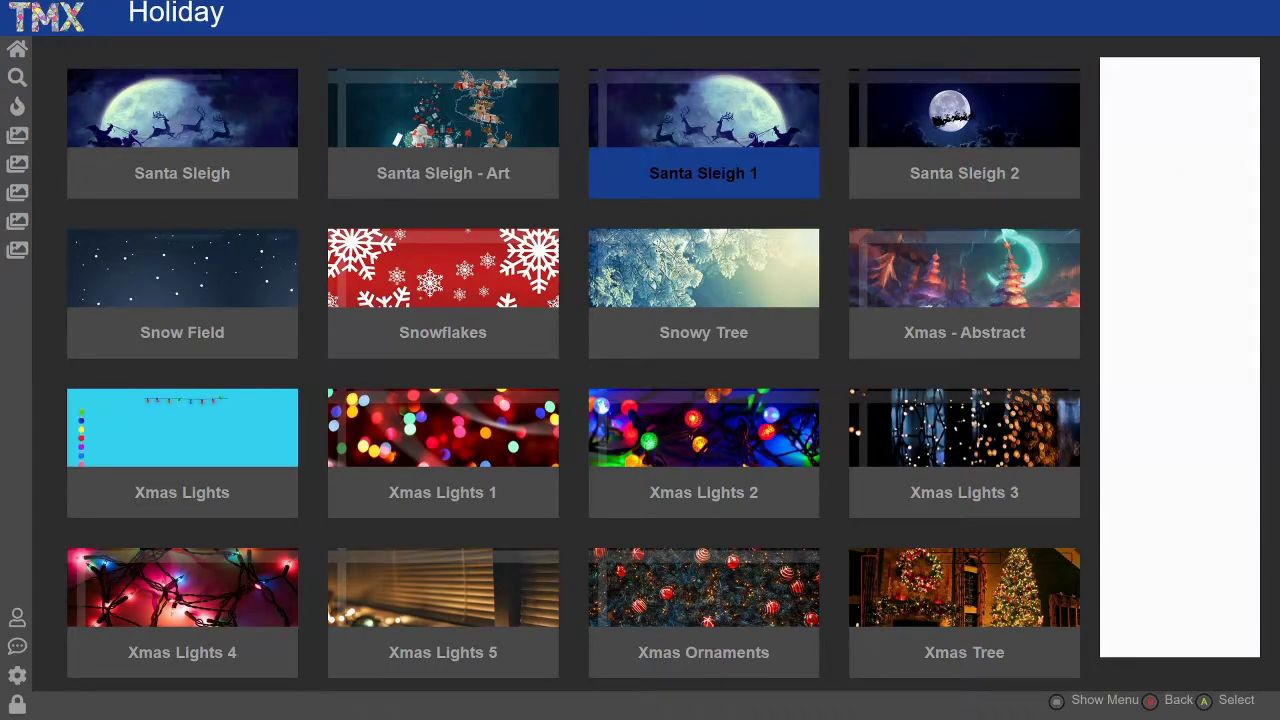